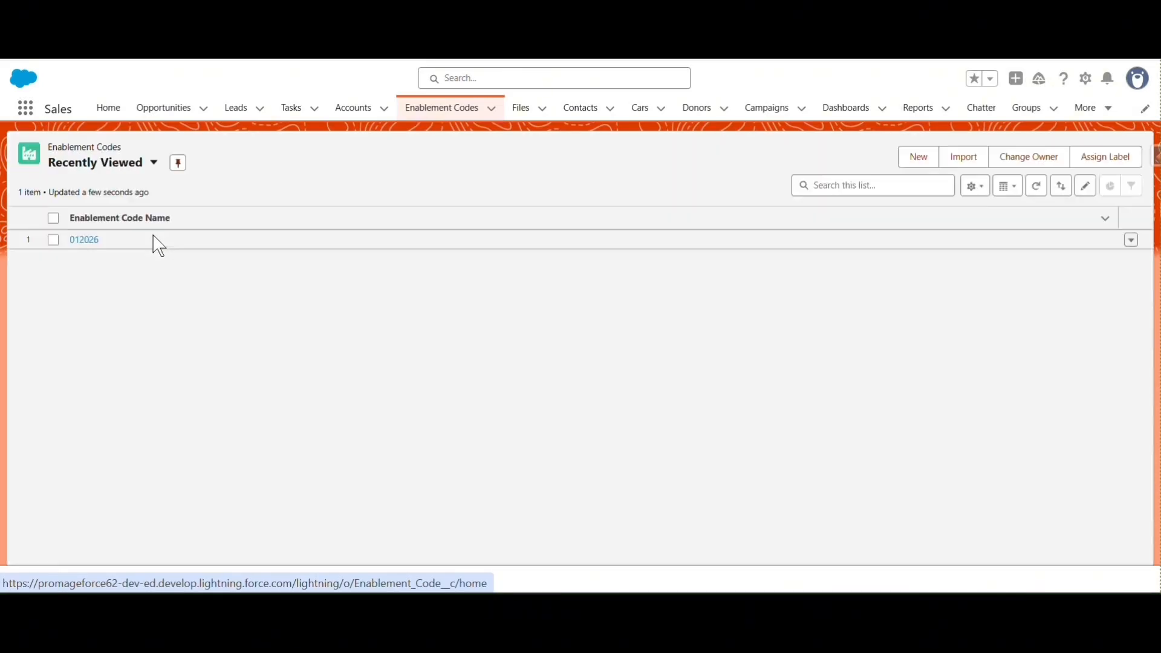
# Open the listed enablement code record, and from it open the Enablement Code object's fields and relationships in setup.
pyautogui.click(82, 244)
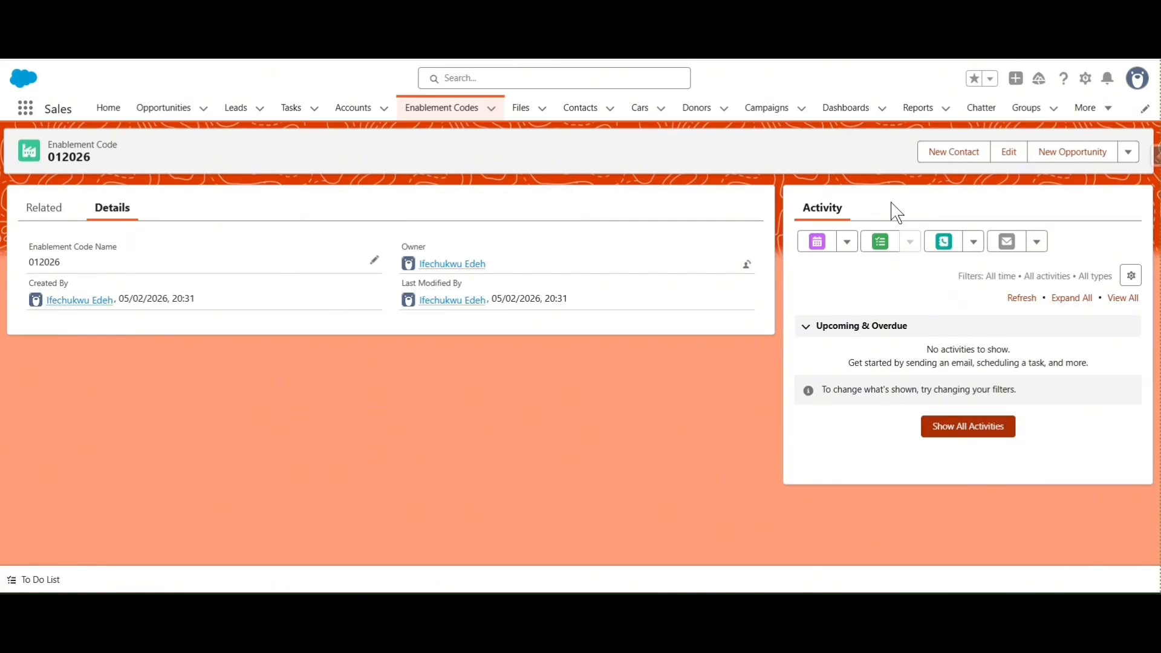
pyautogui.click(1086, 85)
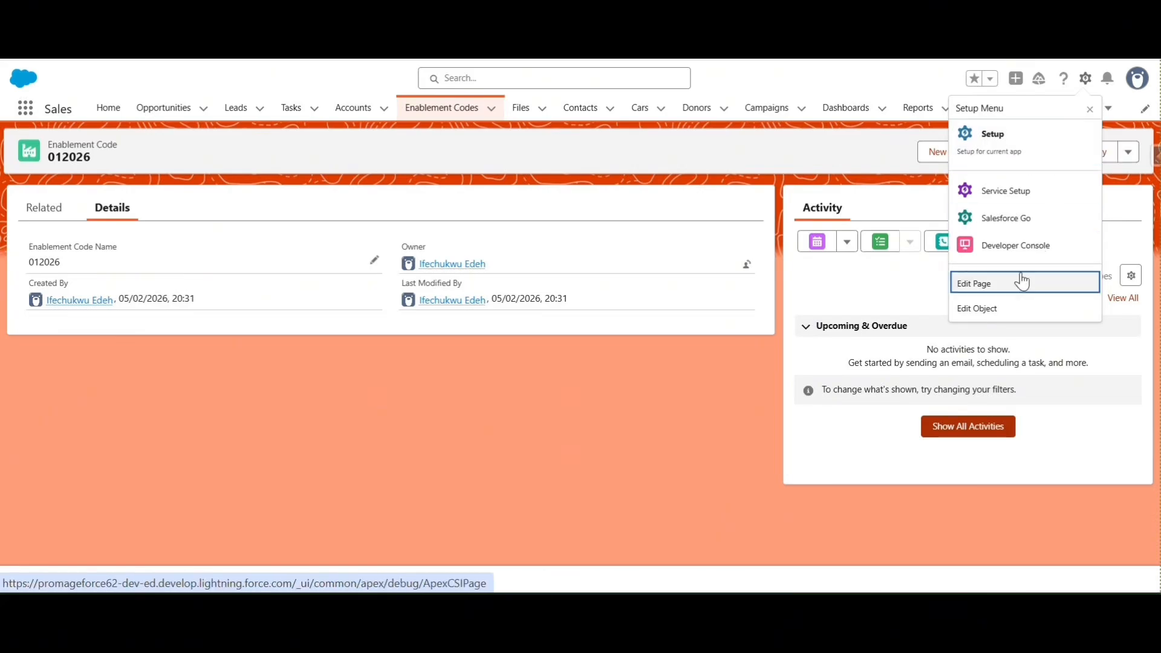
pyautogui.click(1001, 318)
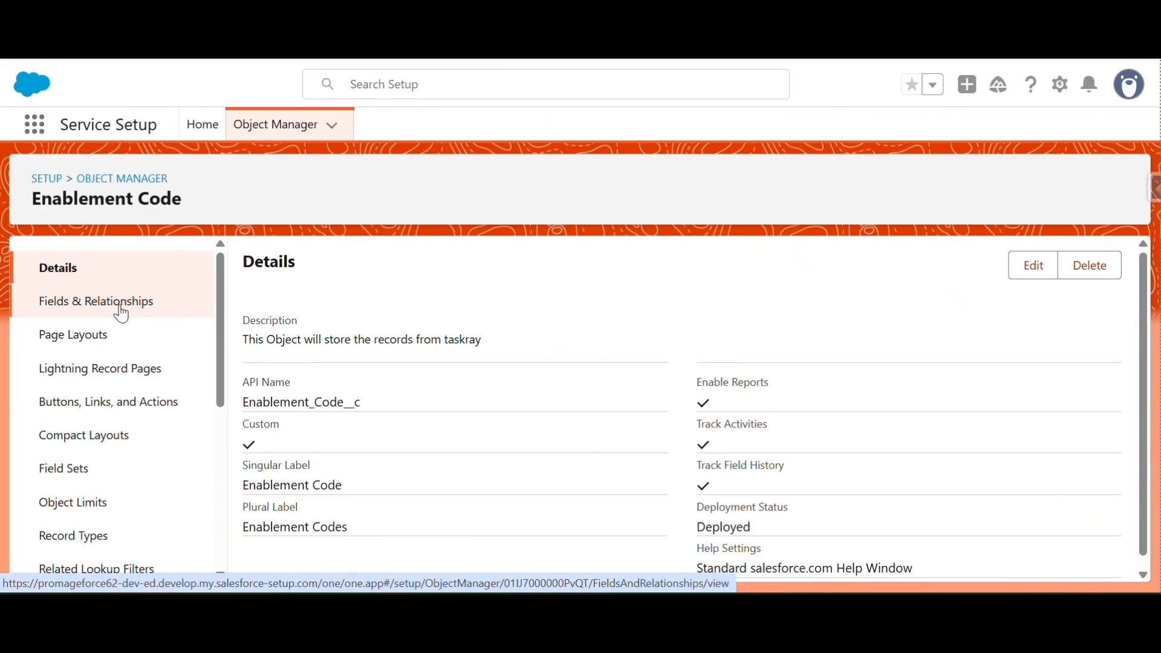
pyautogui.click(112, 314)
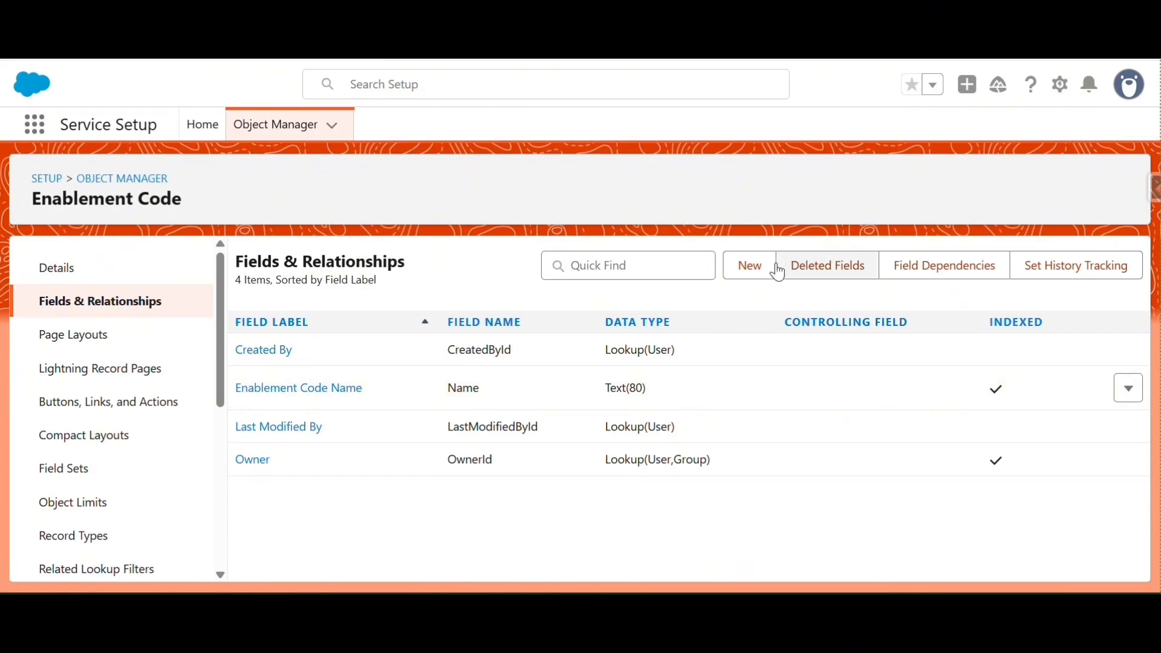
# Start a new custom field on the Enablement Code object with the Date data type and continue to its details.
pyautogui.click(752, 280)
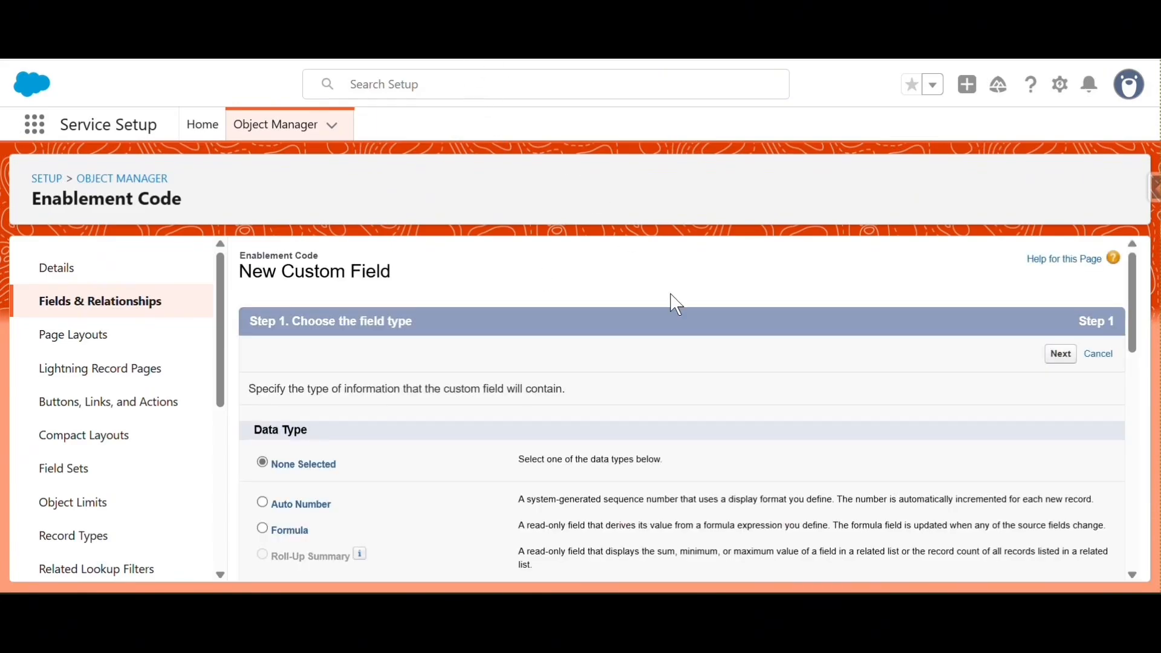
pyautogui.scroll(-1, 1140, 316)
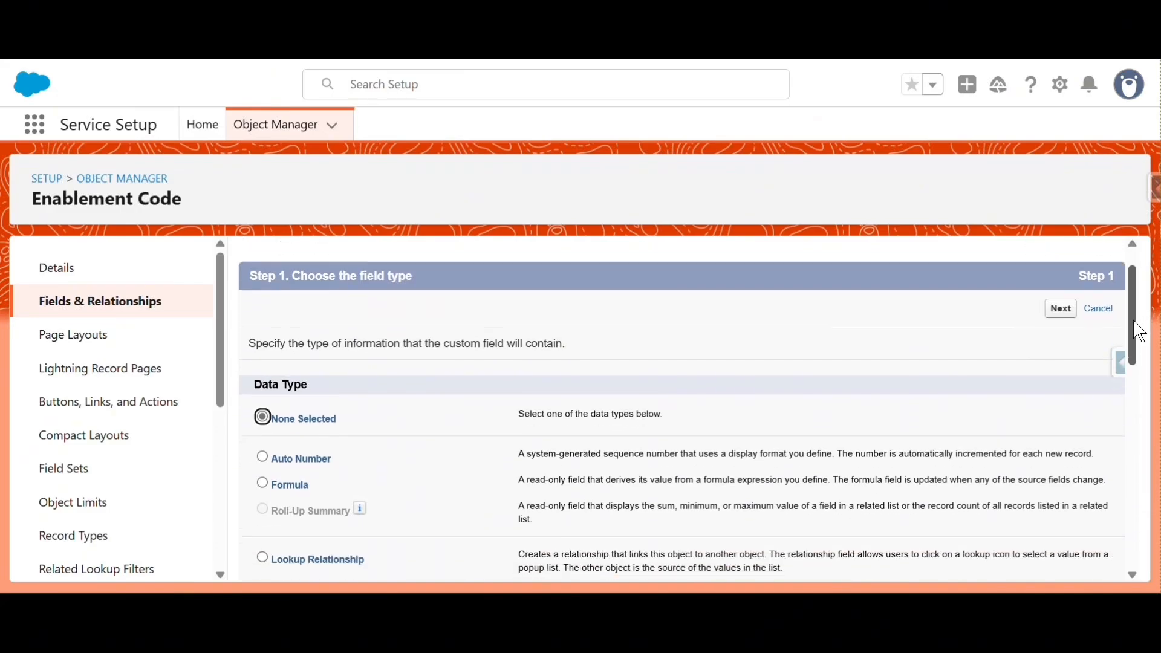
pyautogui.scroll(-1, 1140, 340)
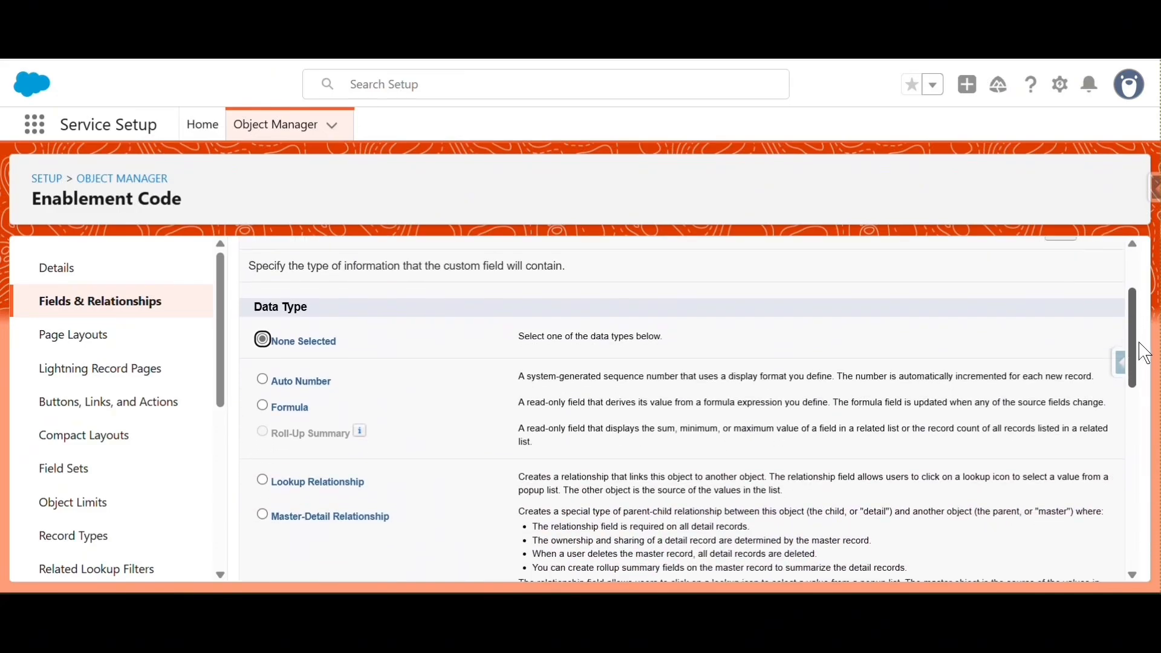
pyautogui.moveTo(1143, 348); pyautogui.dragTo(1144, 433)
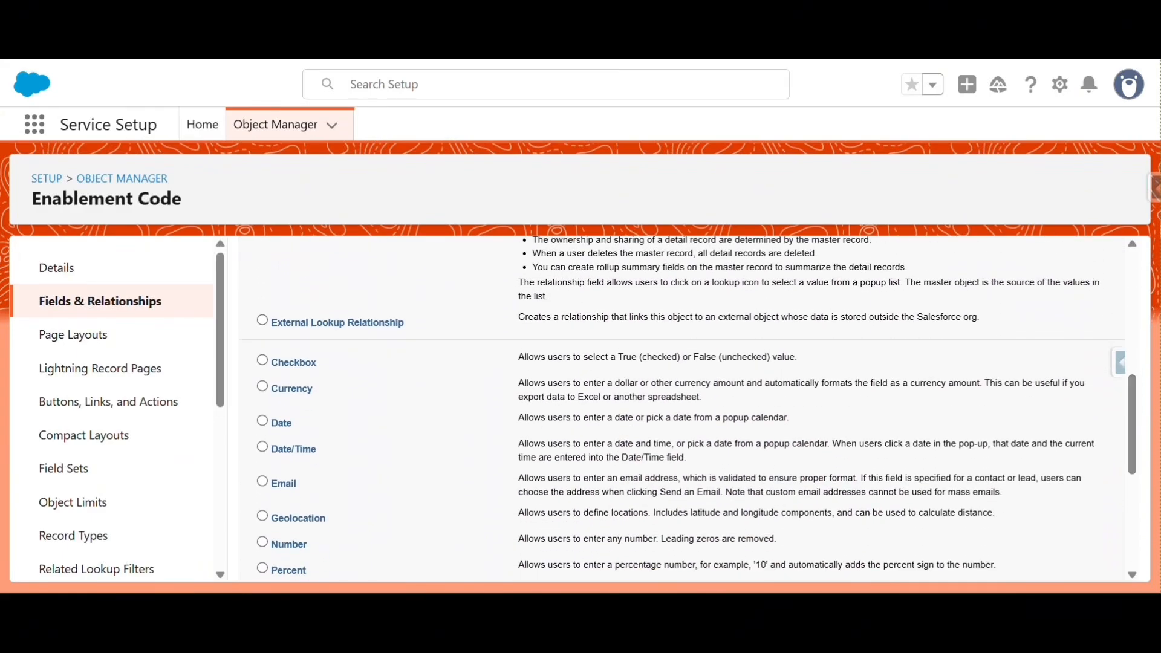
pyautogui.click(265, 421)
pyautogui.scroll(-5, 1137, 444)
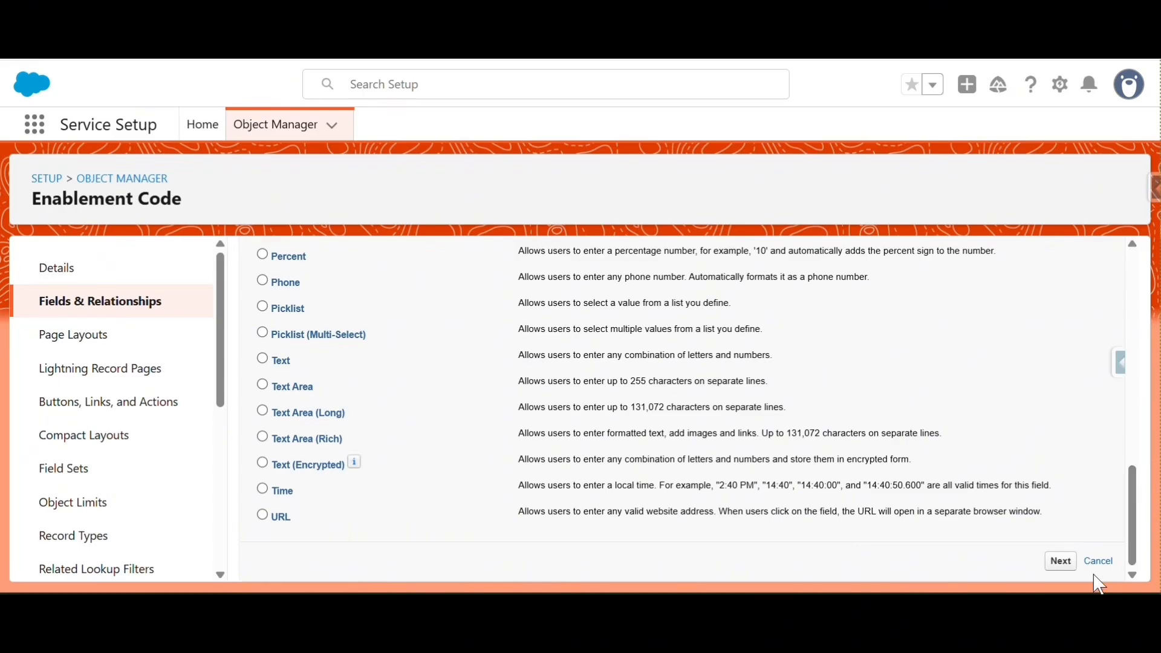
pyautogui.click(1059, 563)
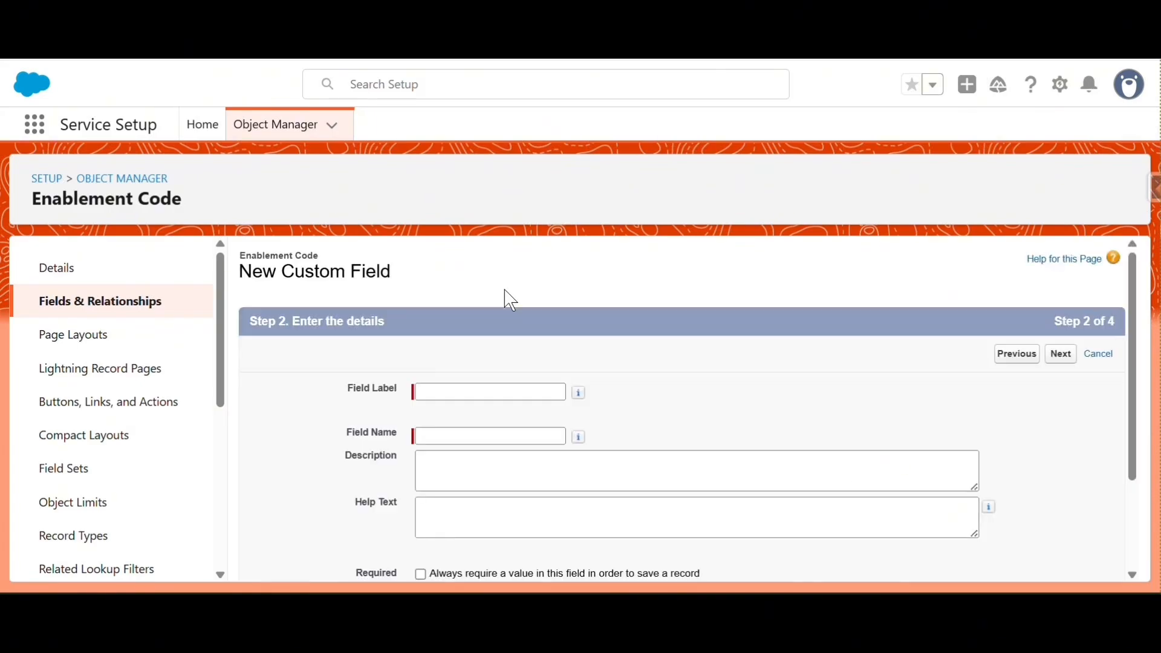
# Label the new date field "Registeration Date" with the field name Registeration_Date.
pyautogui.click(428, 391)
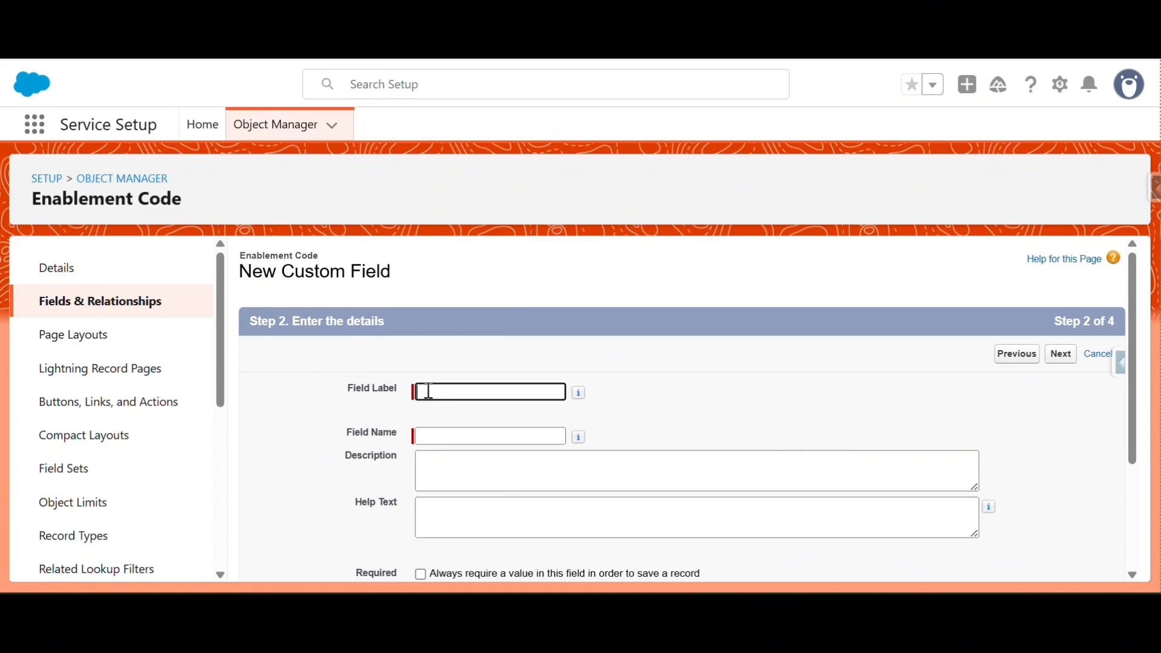
pyautogui.write('Re')
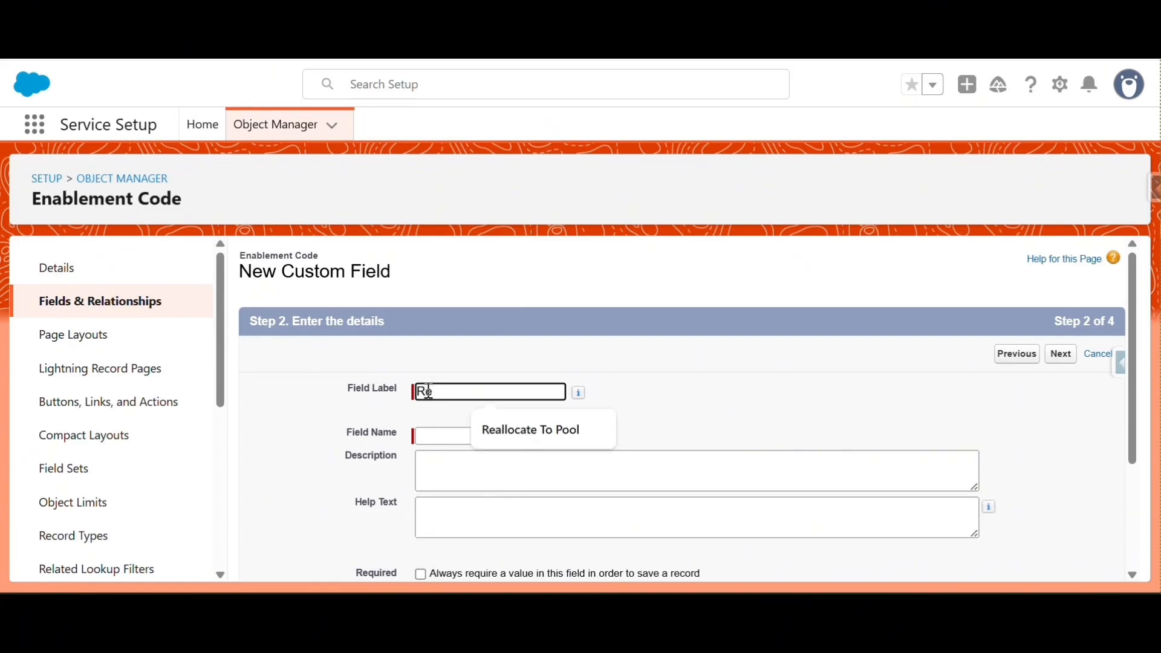
pyautogui.write('giste')
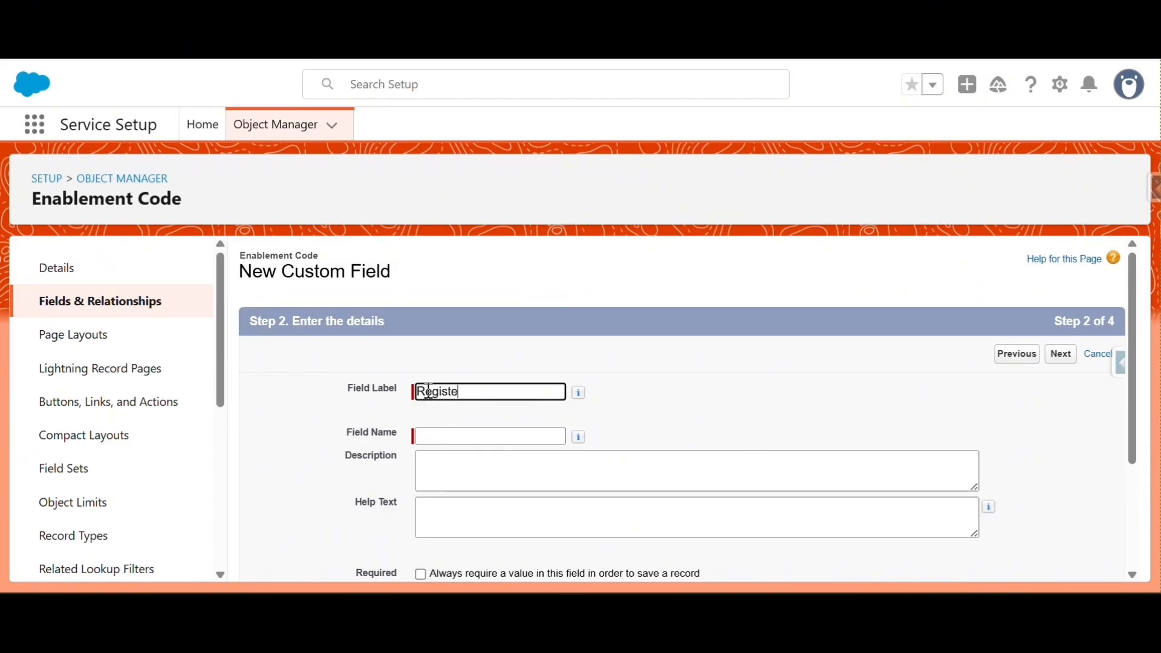
pyautogui.write('ration Date')
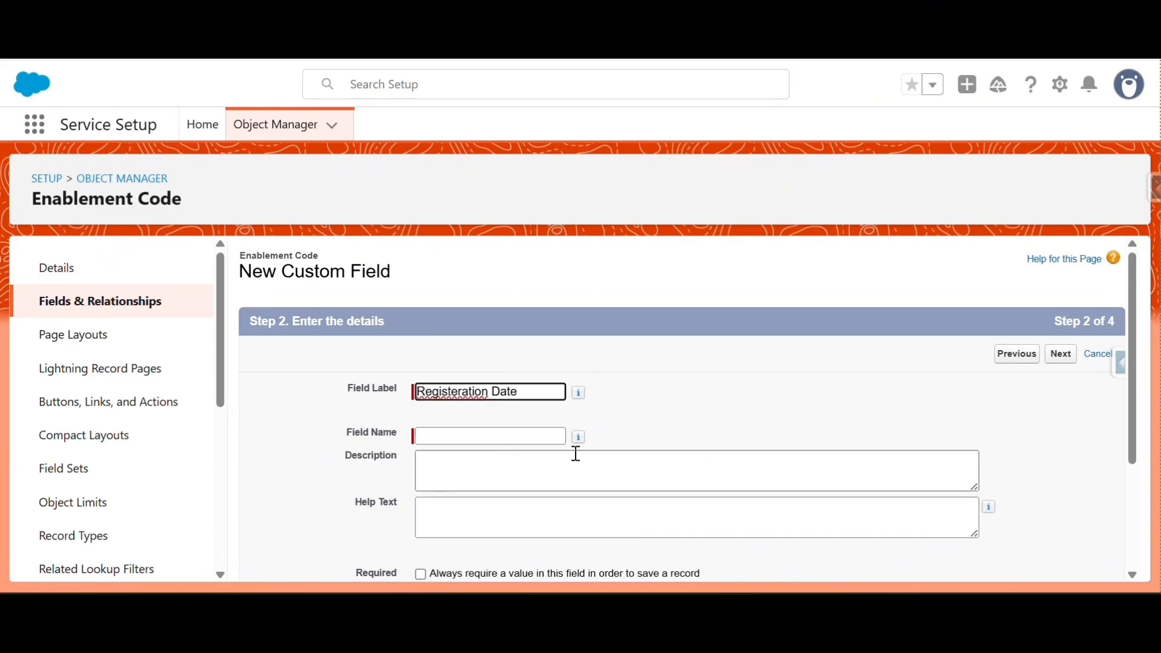
pyautogui.click(543, 442)
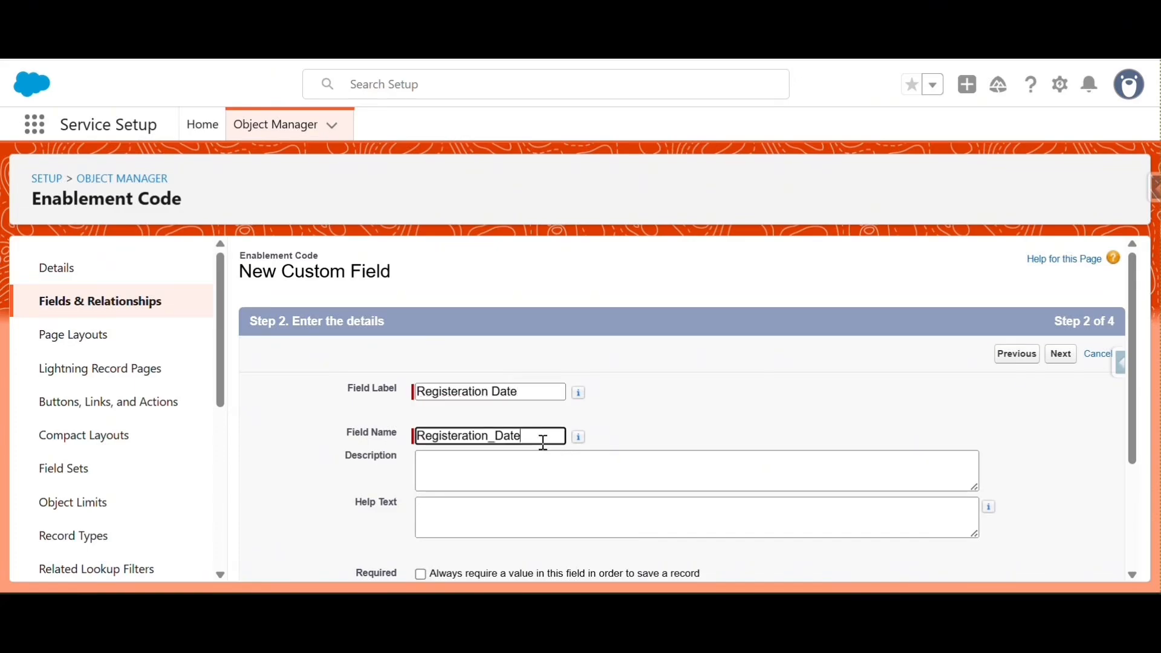
# Enter the field description "This is the field that holds the value of the day that any code has been registered".
pyautogui.click(600, 481)
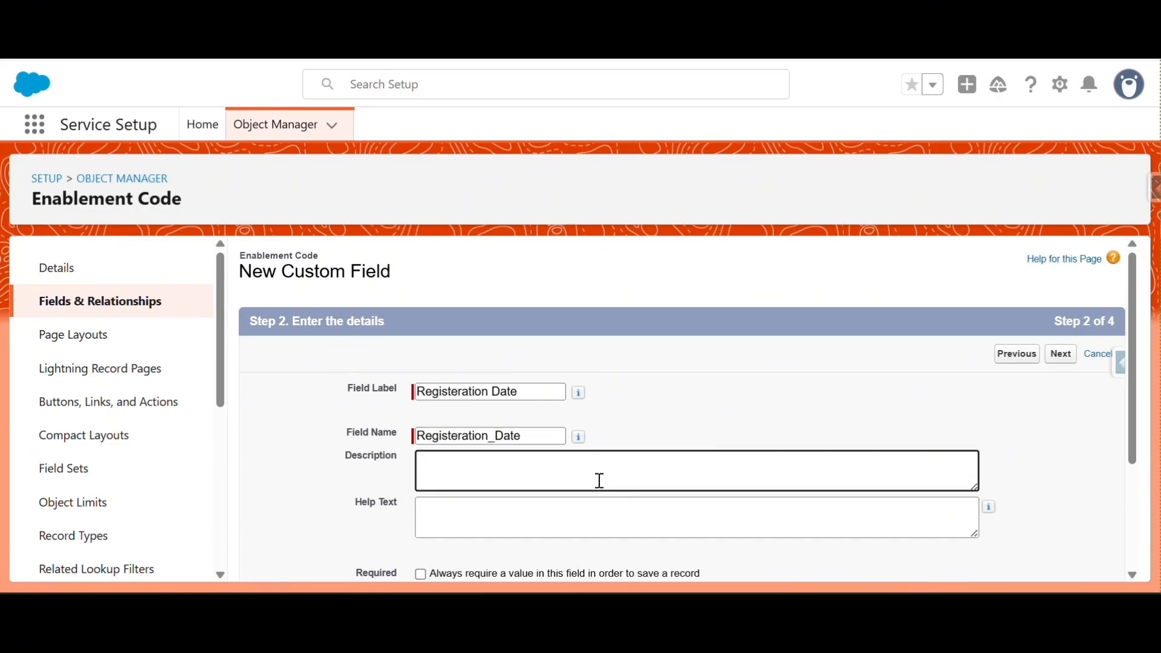
pyautogui.write('This is the field that holds t')
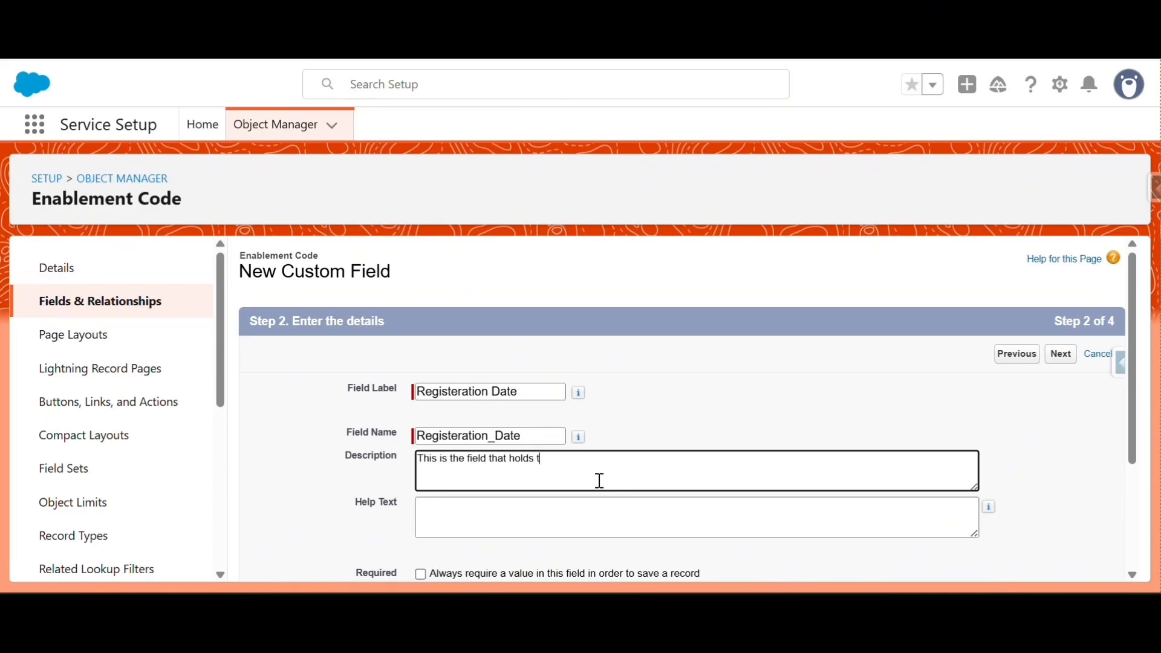
pyautogui.write('he value of the day that th')
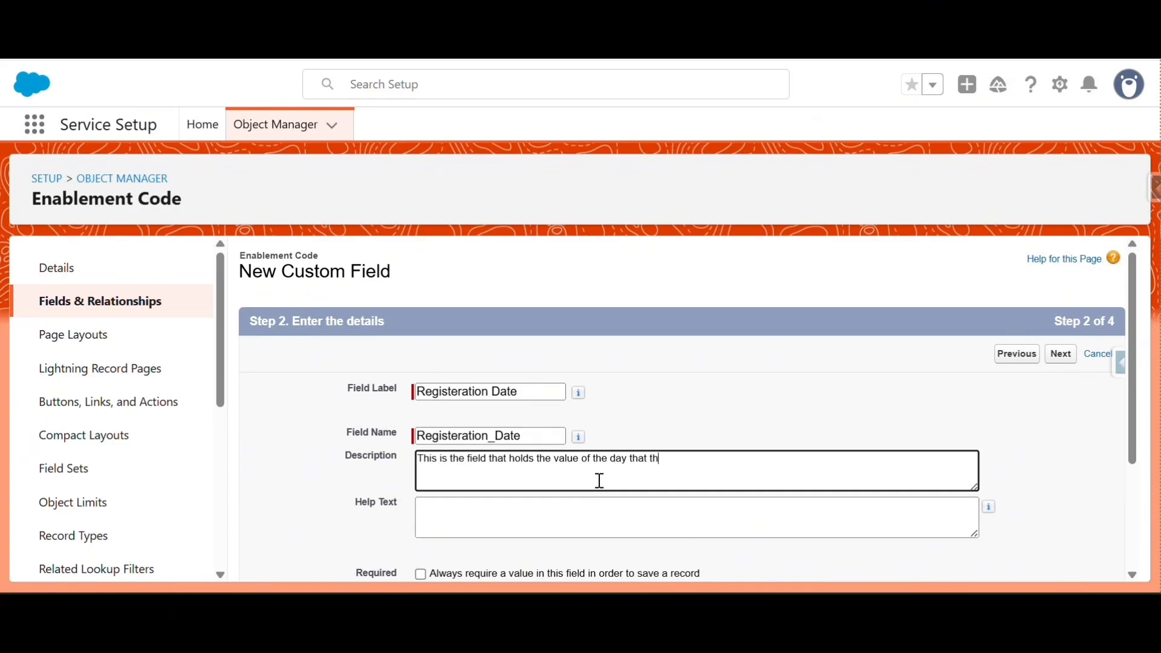
pyautogui.write('is')
pyautogui.press('BackSpace')
pyautogui.press('BackSpace')
pyautogui.write('y')
pyautogui.write(' regi')
pyautogui.write('stra')
pyautogui.write('tion')
pyautogui.press('BackSpace')
pyautogui.press('BackSpace')
pyautogui.press('BackSpace')
pyautogui.press('BackSpace')
pyautogui.press('BackSpace')
pyautogui.press('BackSpace')
pyautogui.press('BackSpace')
pyautogui.press('BackSpace')
pyautogui.write('code has been registered')
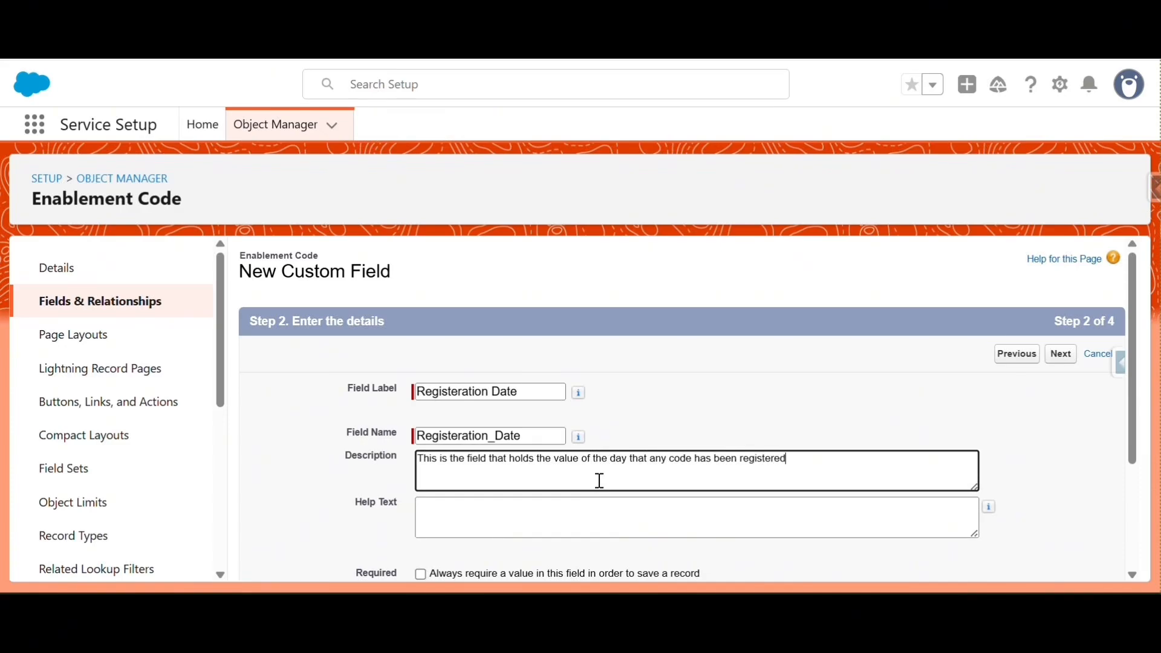
# Enter the help text "Kindly fill the date of the code registration" for the date field.
pyautogui.click(554, 517)
pyautogui.write('Pl')
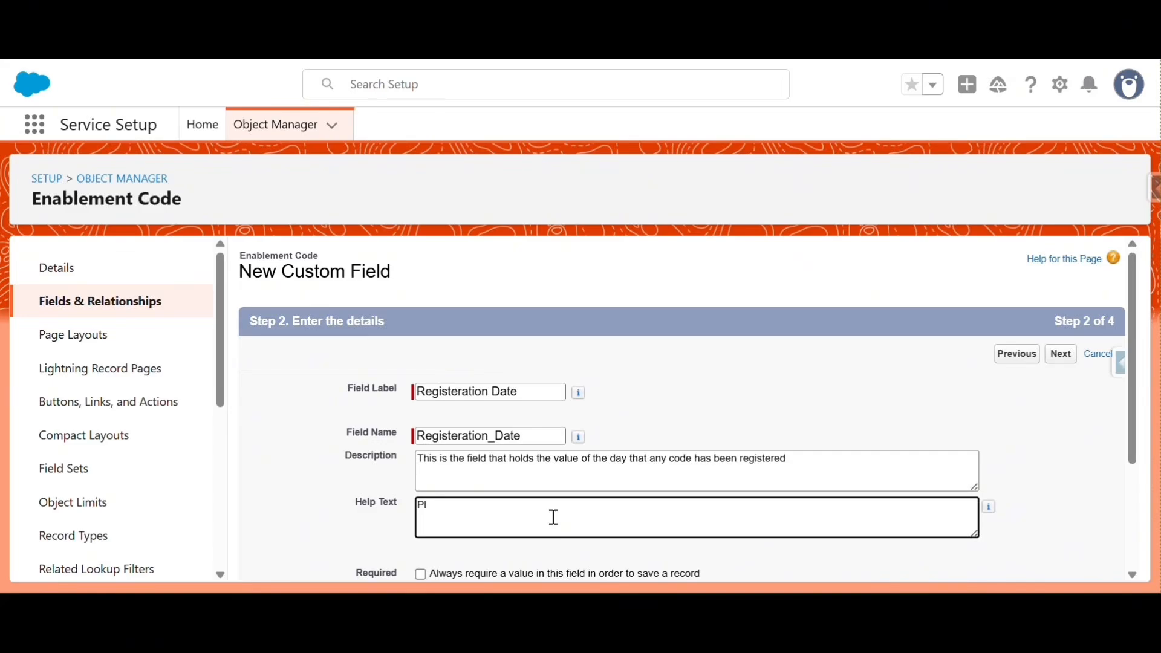
pyautogui.write('ease pu')
pyautogui.press('BackSpace')
pyautogui.press('BackSpace')
pyautogui.press('BackSpace')
pyautogui.press('BackSpace')
pyautogui.press('BackSpace')
pyautogui.press('BackSpace')
pyautogui.press('BackSpace')
pyautogui.press('BackSpace')
pyautogui.press('BackSpace')
pyautogui.write('Kindly fill the date of th')
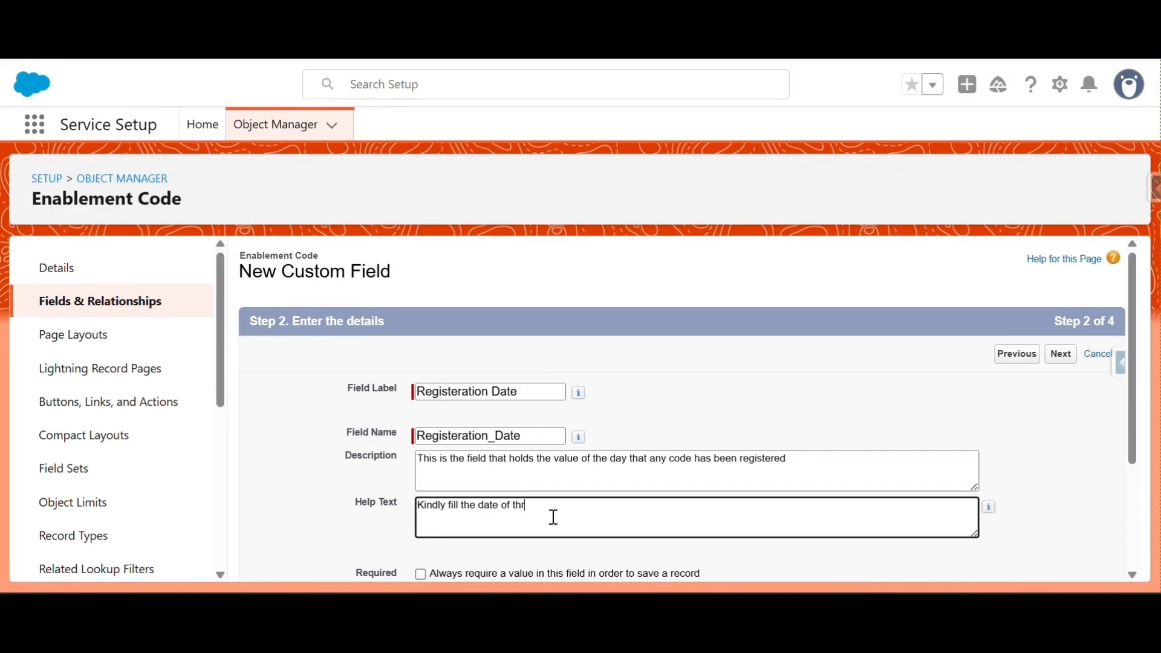
pyautogui.write('e code registration')
# Accept the default field-level security and the Enablement Code Layout, and save the date field so that another new field starts.
pyautogui.moveTo(1138, 423); pyautogui.dragTo(1139, 514)
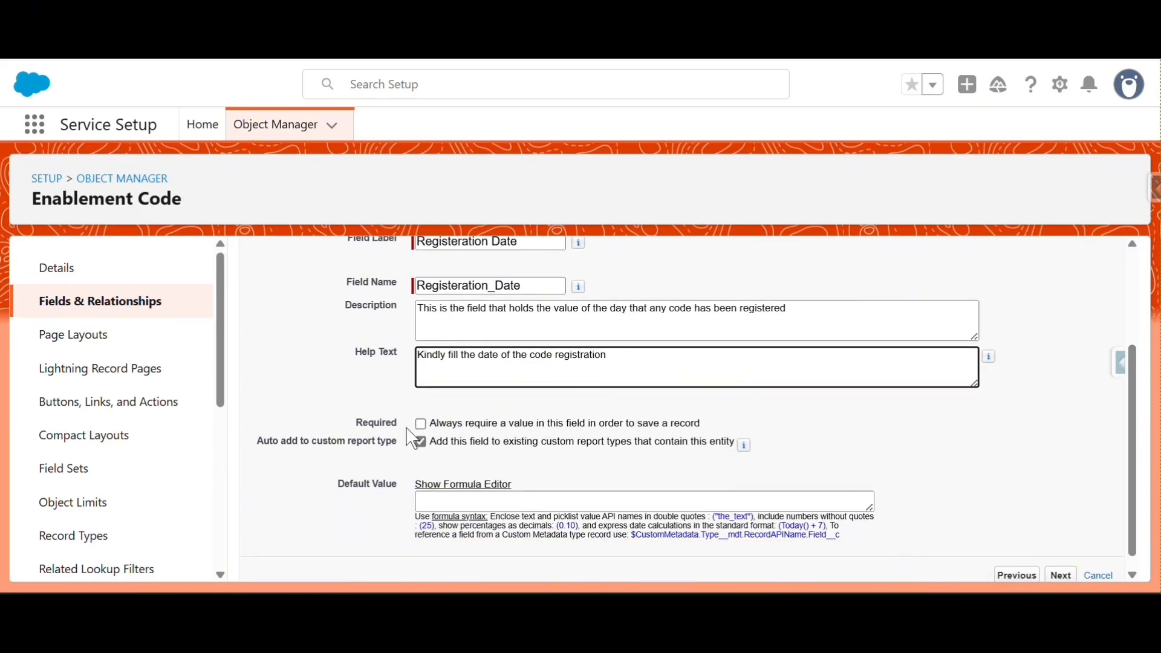
pyautogui.scroll(-1, 1148, 482)
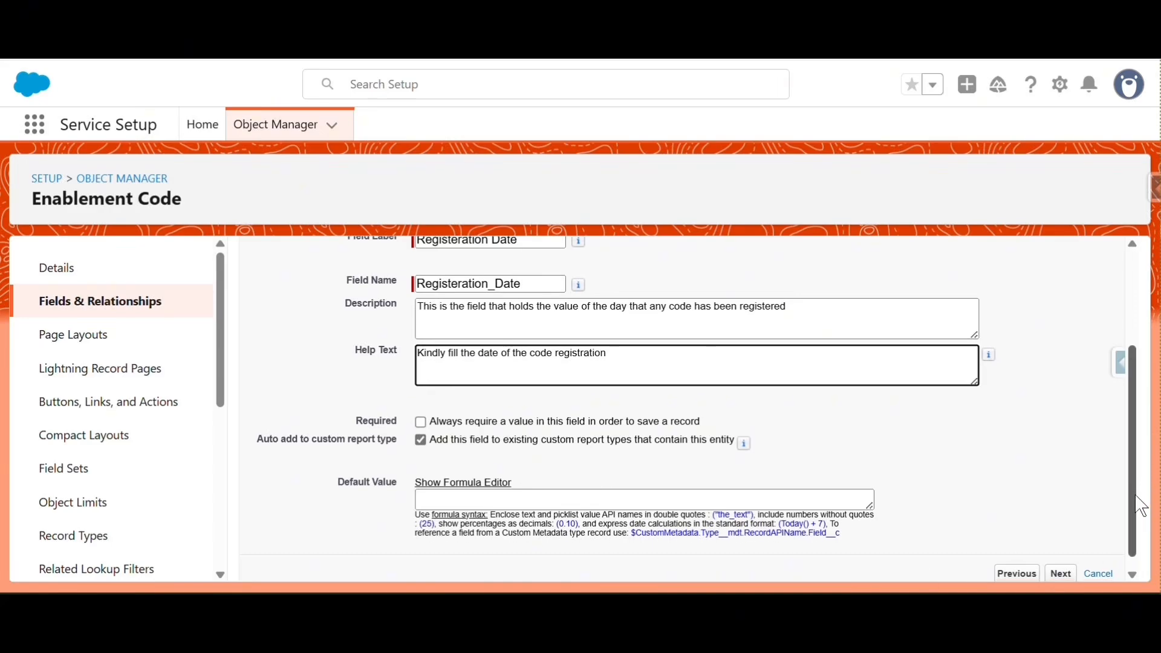
pyautogui.click(1068, 564)
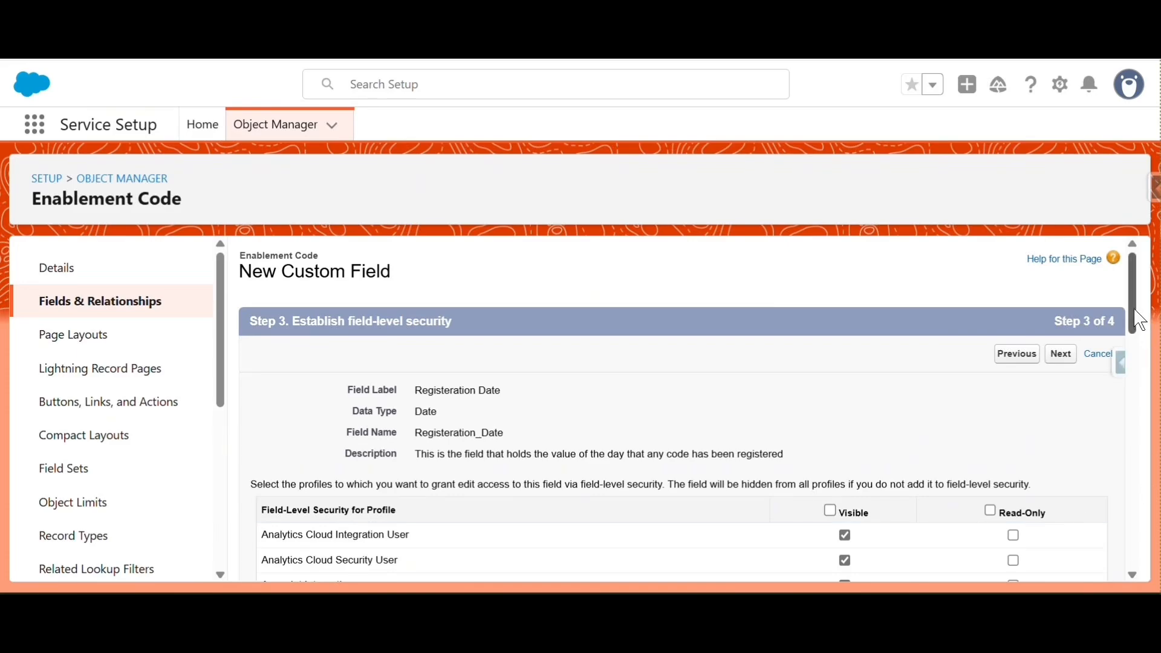
pyautogui.moveTo(1141, 322); pyautogui.dragTo(1152, 575)
pyautogui.click(1060, 562)
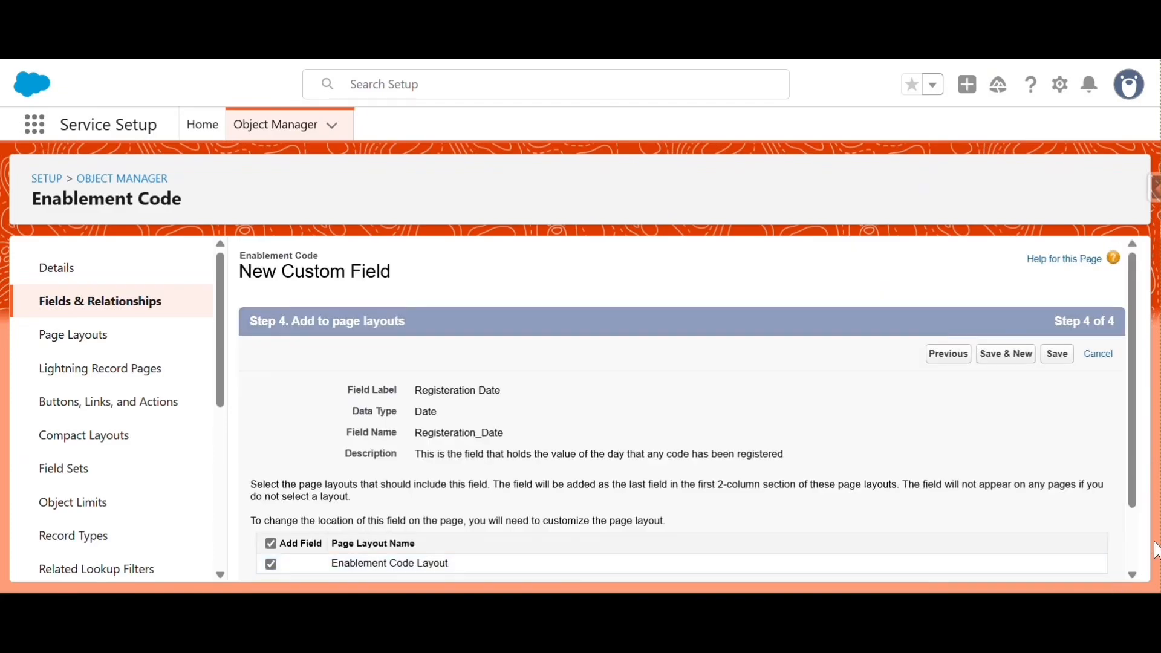
pyautogui.moveTo(1134, 366); pyautogui.dragTo(1133, 431)
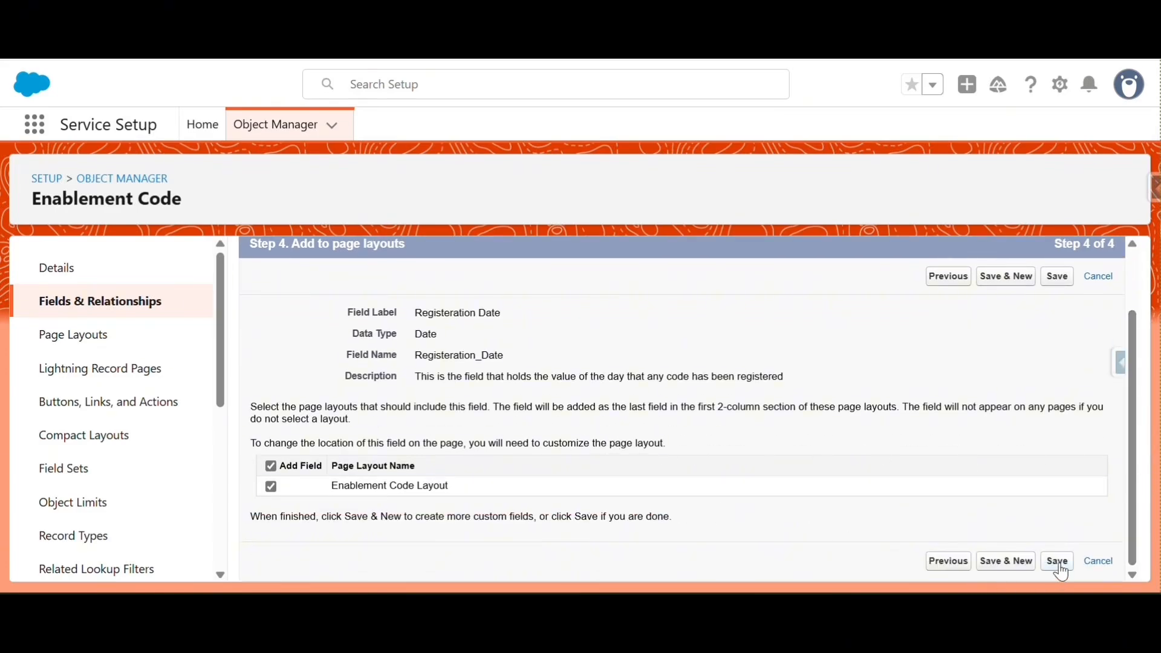
pyautogui.click(1015, 562)
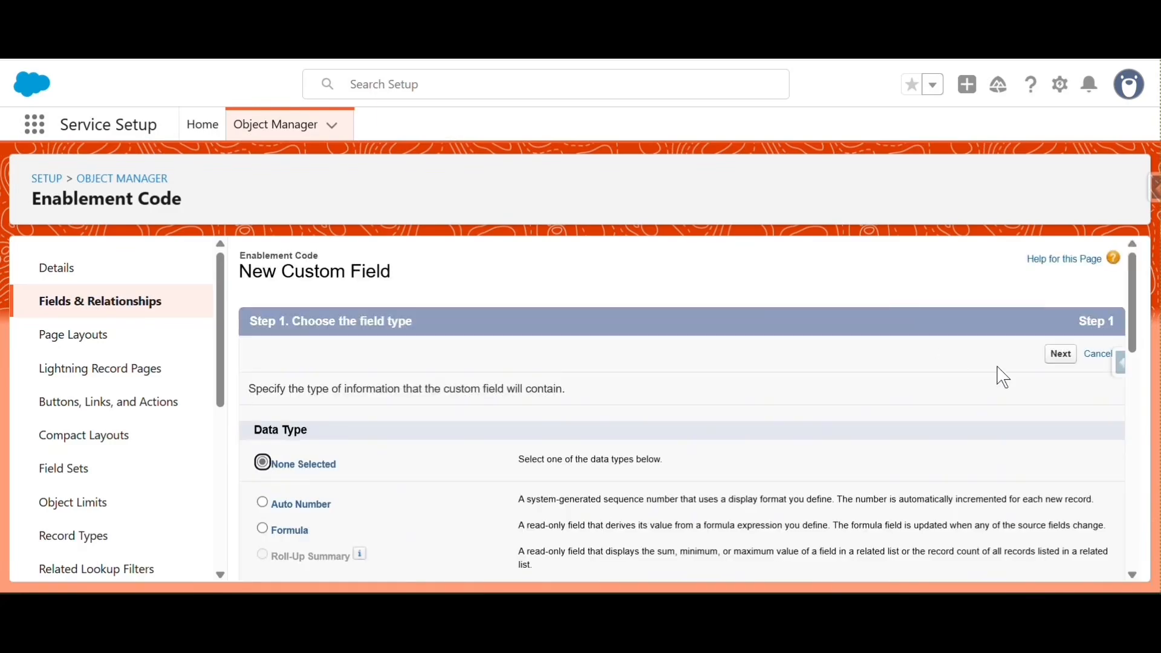
# Choose Formula as the data type of the second custom field and continue to its output type.
pyautogui.scroll(-1, 1137, 337)
pyautogui.moveTo(1137, 336); pyautogui.dragTo(1130, 363)
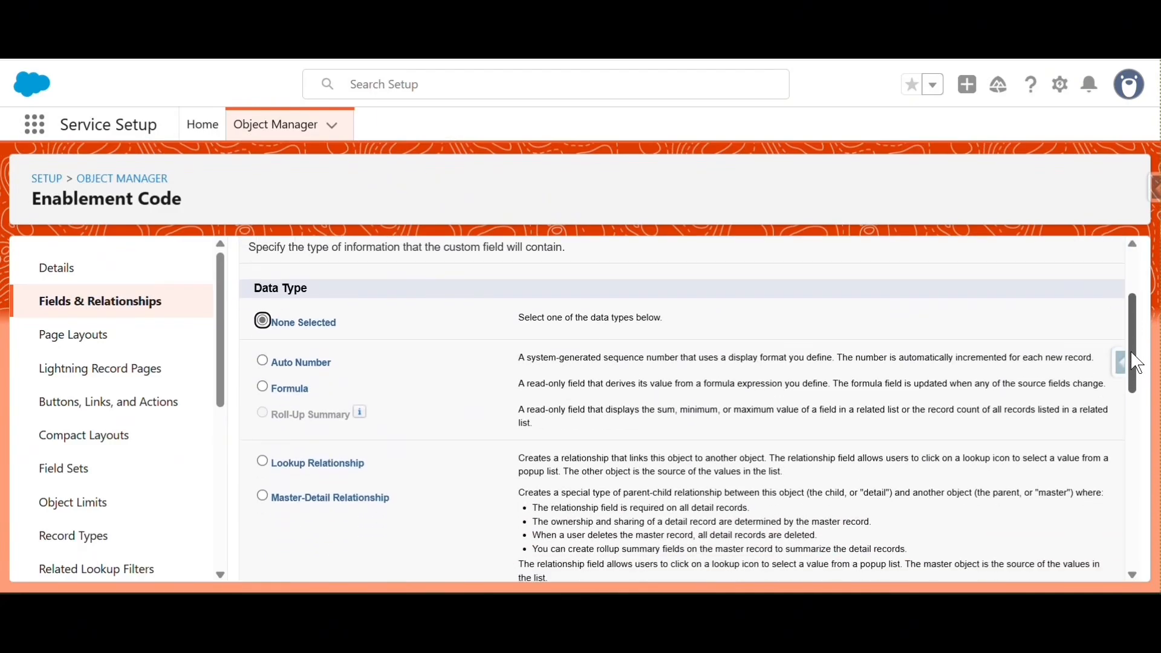
pyautogui.click(266, 389)
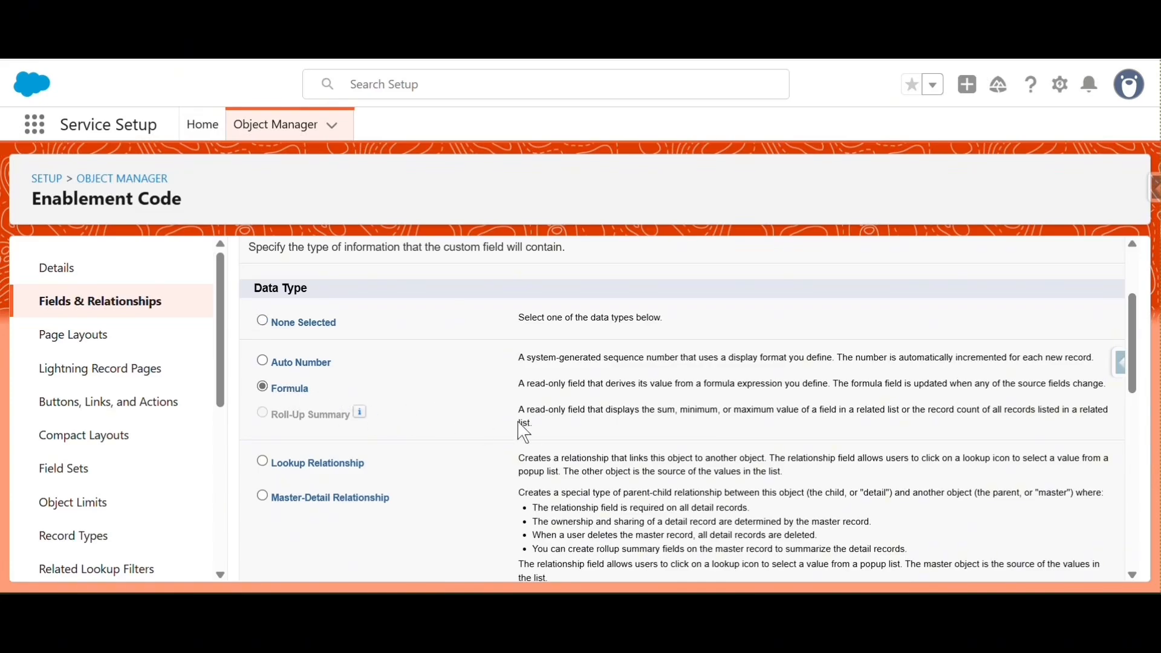
pyautogui.moveTo(1138, 350); pyautogui.dragTo(1136, 310)
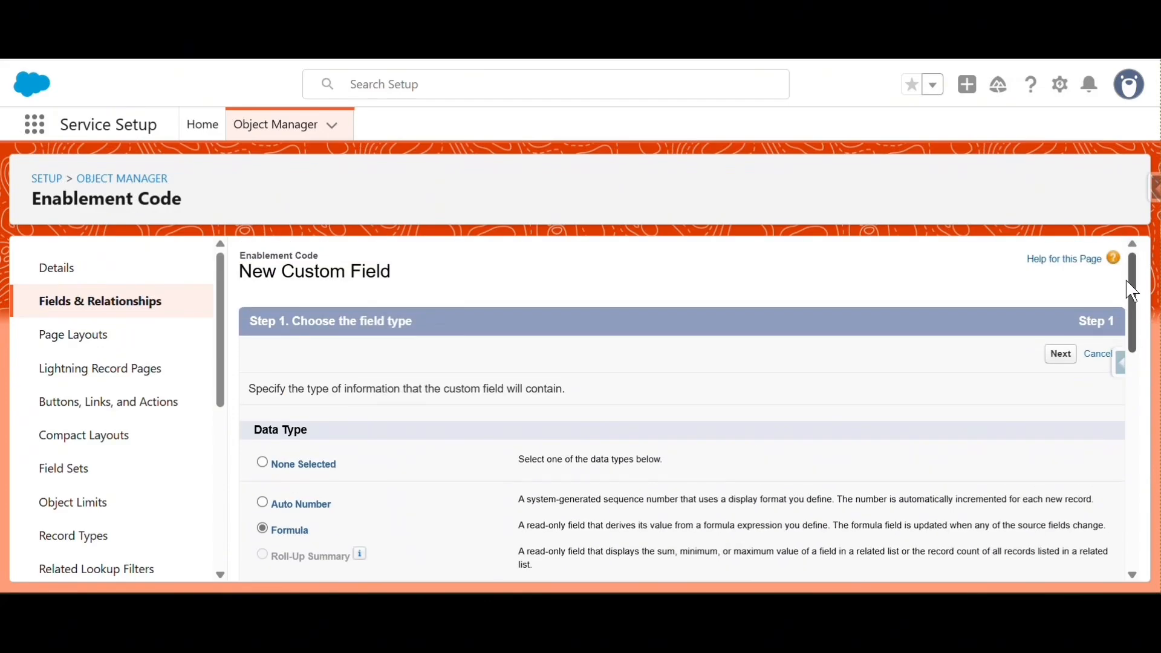
pyautogui.click(1062, 357)
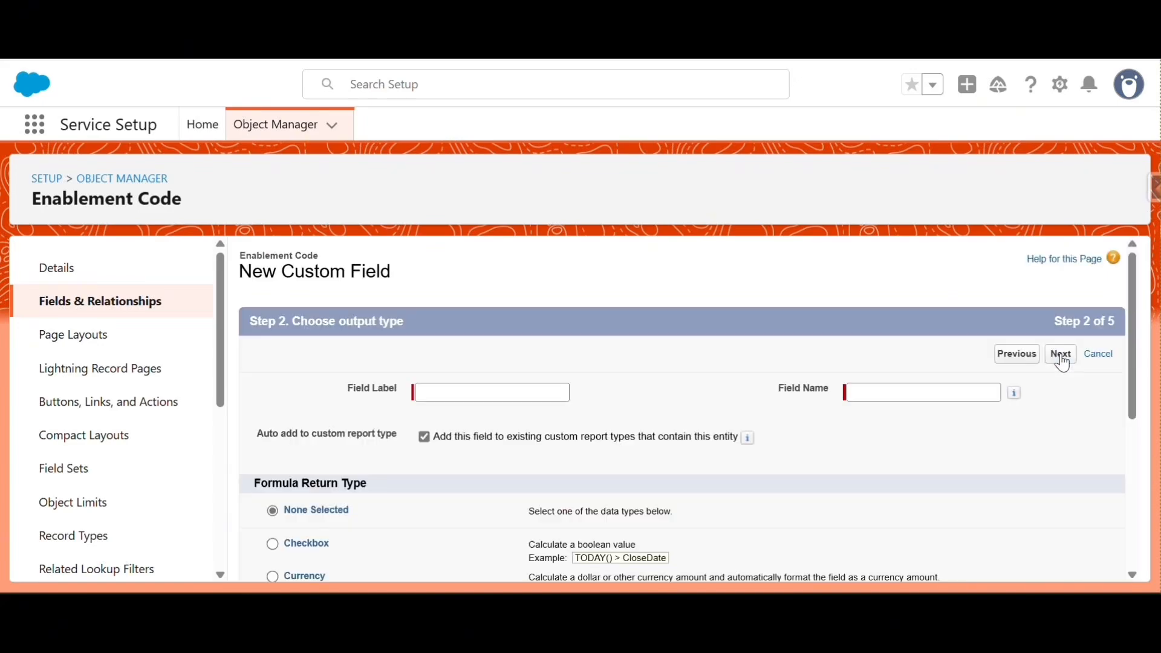
# Label the formula field "Age of registration" with the field name Age_of_registration.
pyautogui.write('A')
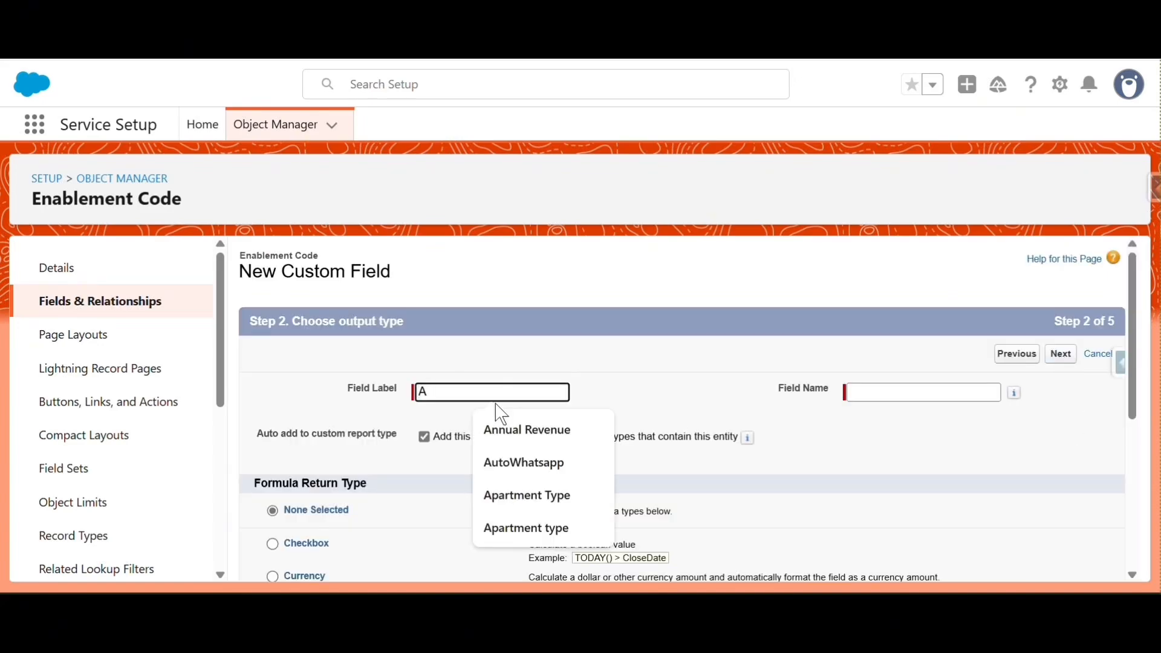
pyautogui.write('ge of registration')
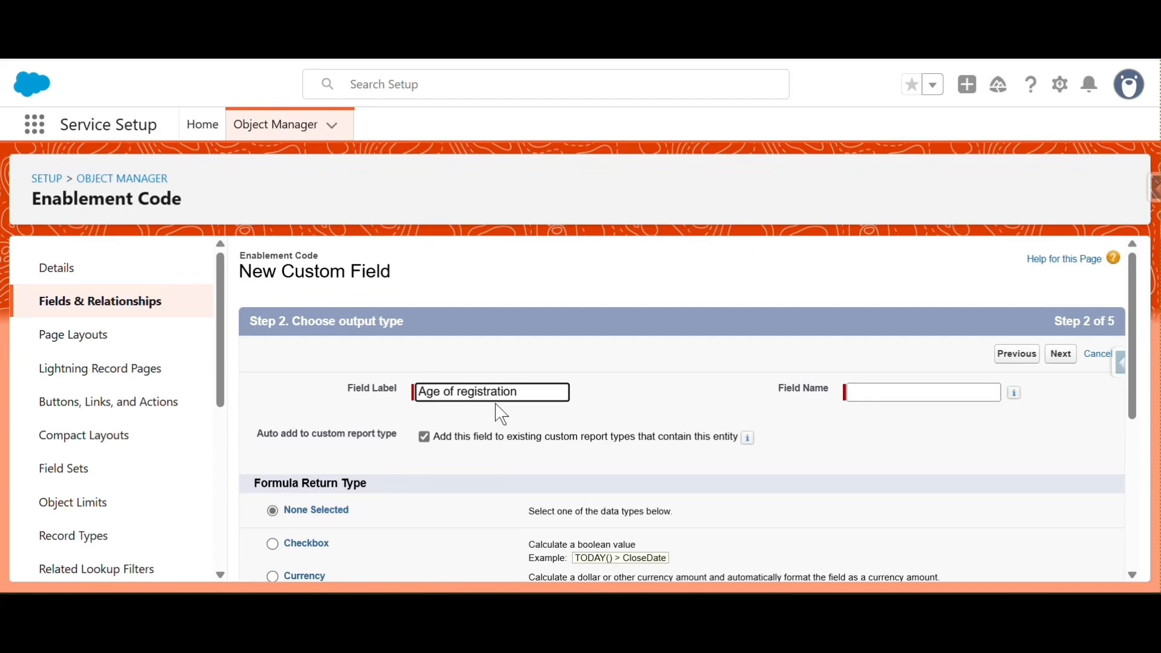
pyautogui.press('Tab')
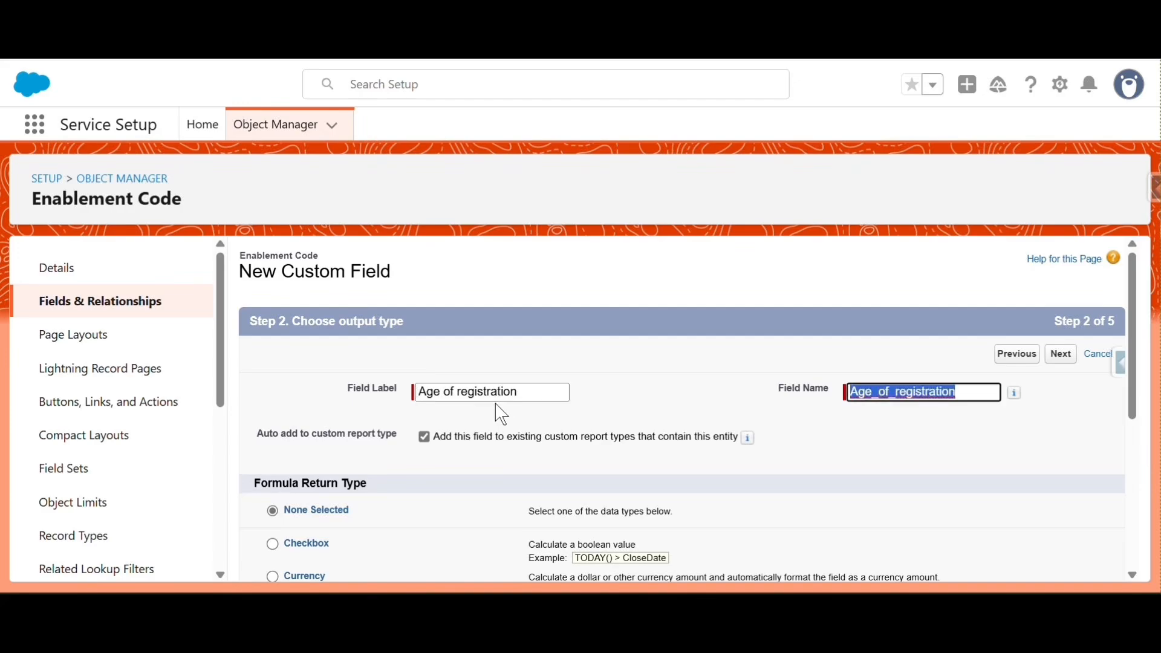
pyautogui.click(881, 391)
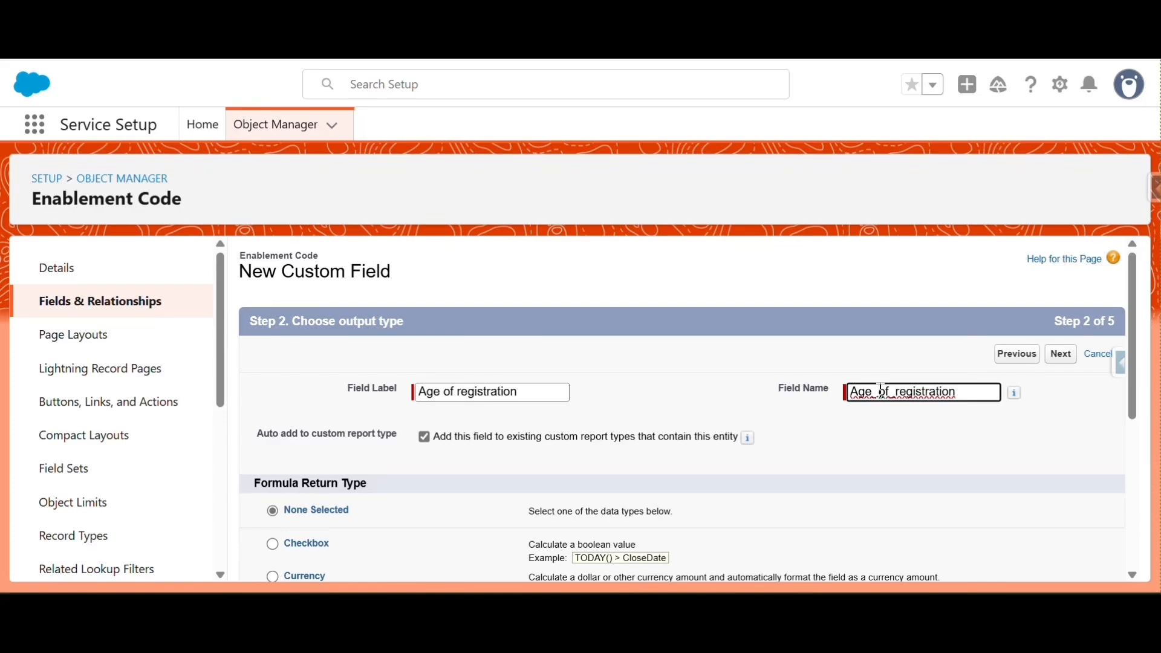
# Change the formula field's name to Ageofregistration, choose Number as its return type and continue to the formula.
pyautogui.press('BackSpace')
pyautogui.press('BackSpace')
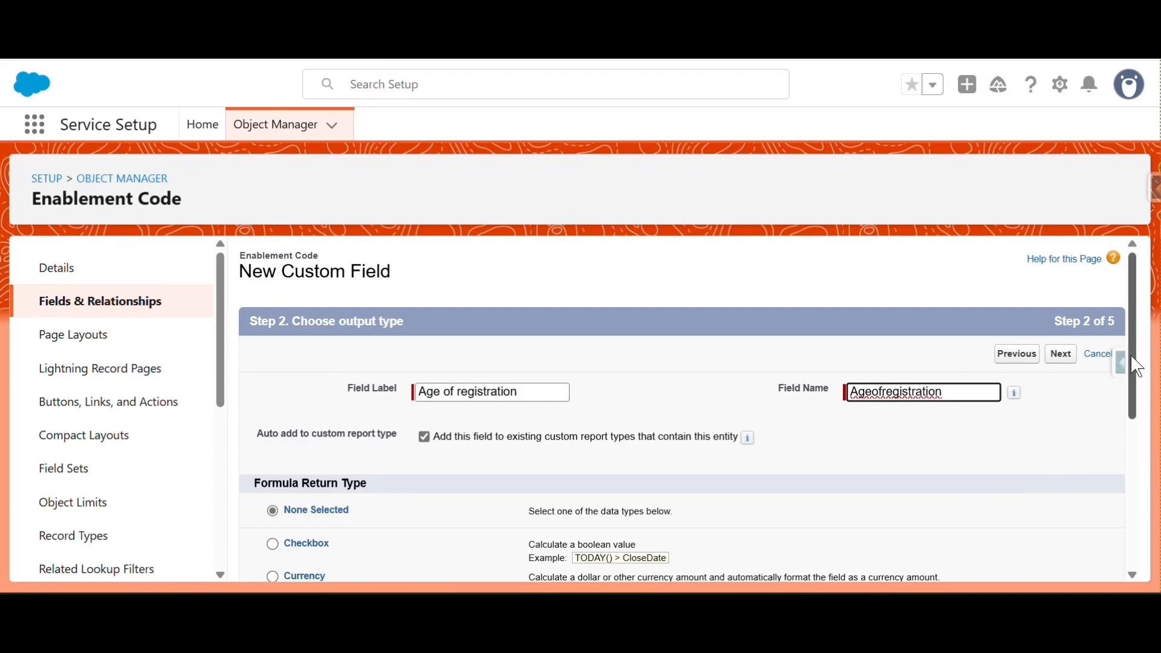
pyautogui.moveTo(1134, 362); pyautogui.dragTo(1135, 415)
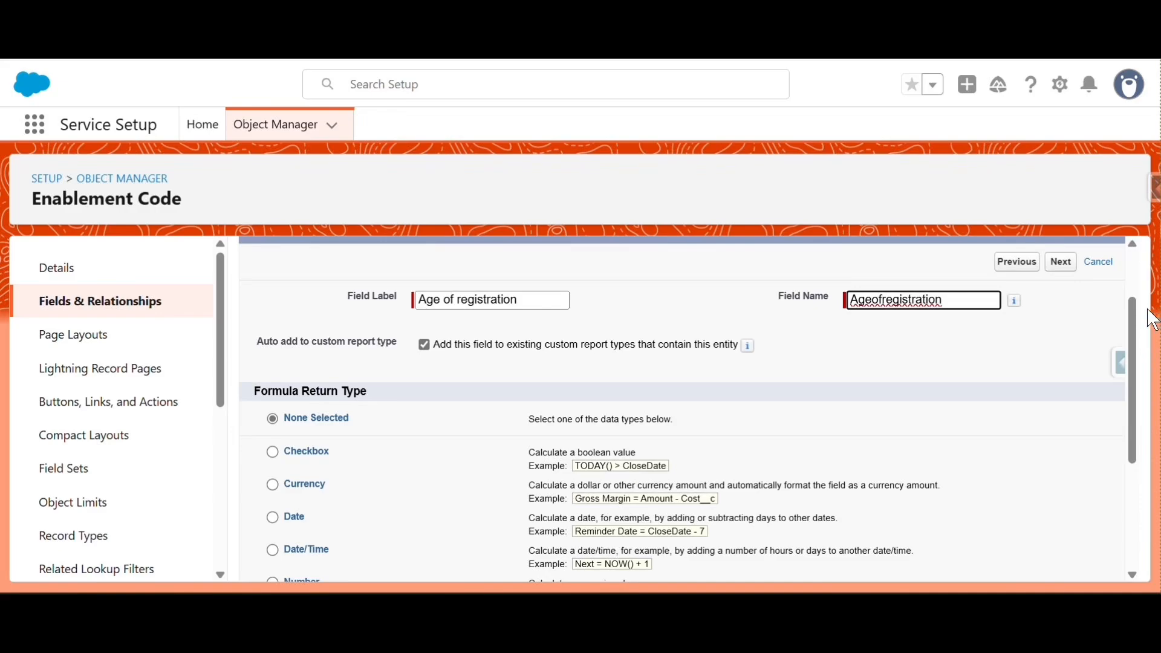
pyautogui.moveTo(1130, 363); pyautogui.dragTo(1149, 413)
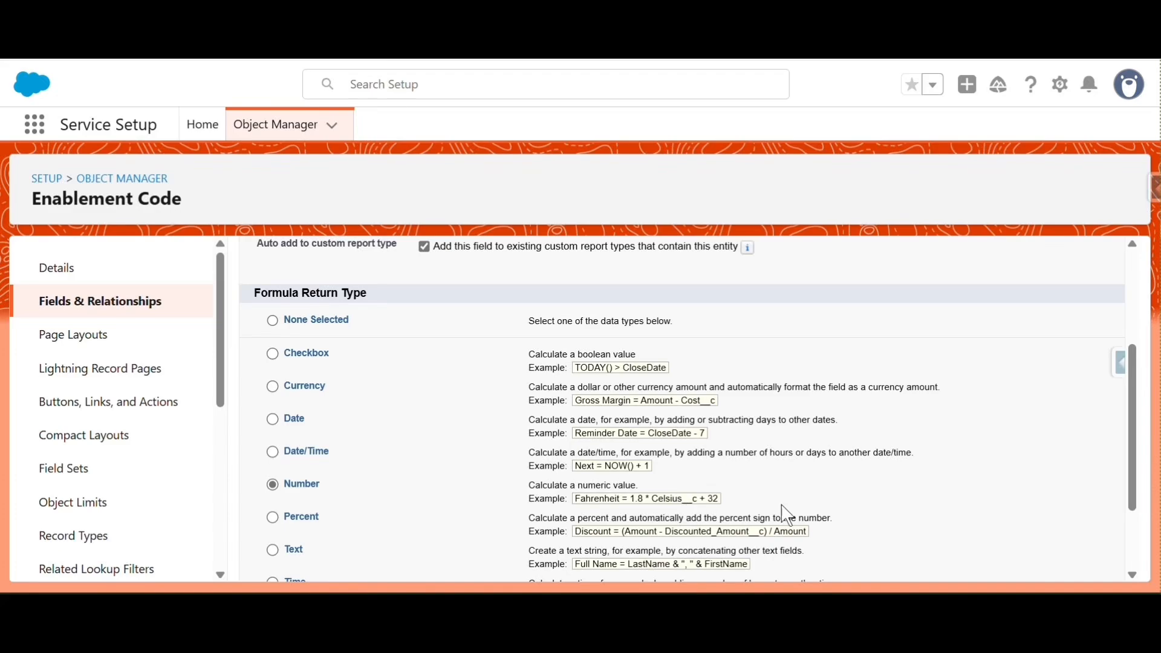
pyautogui.moveTo(1133, 462); pyautogui.dragTo(1133, 516)
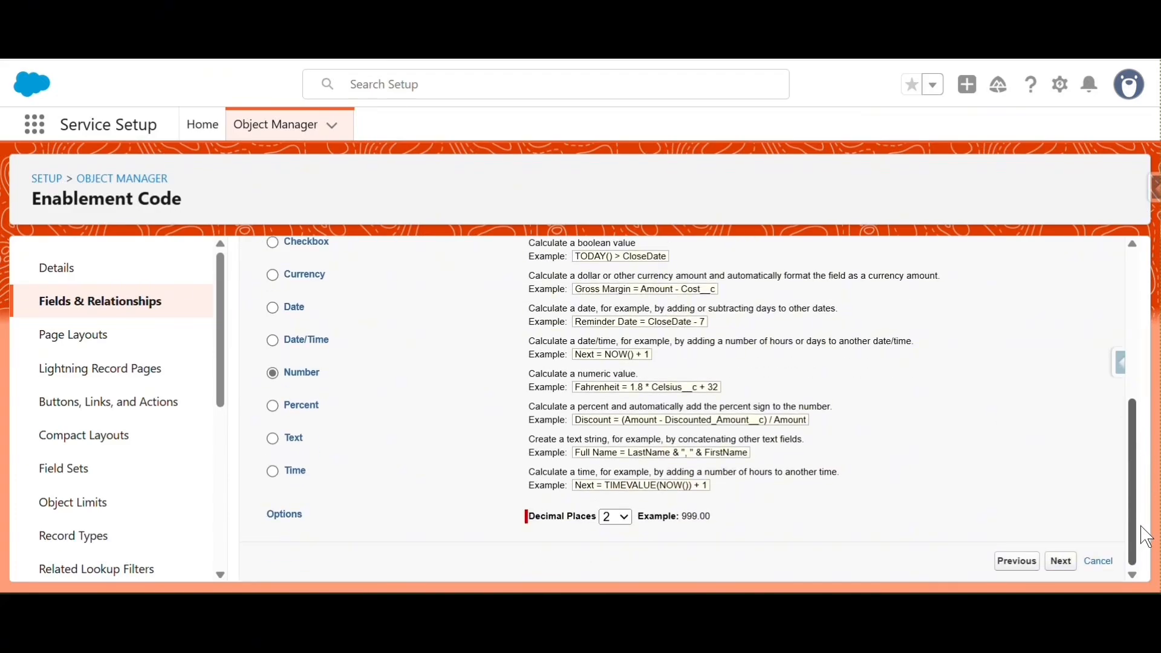
pyautogui.click(1064, 564)
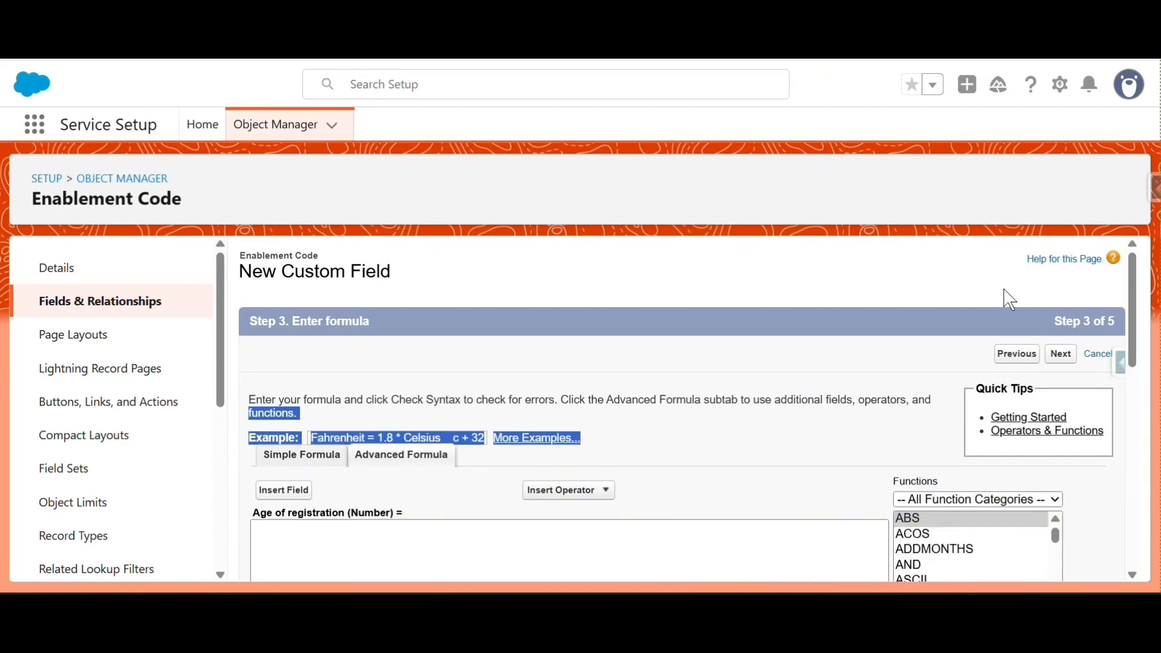
# Insert the TODAY function at the start of the Age of registration formula.
pyautogui.scroll(-3, 1010, 299)
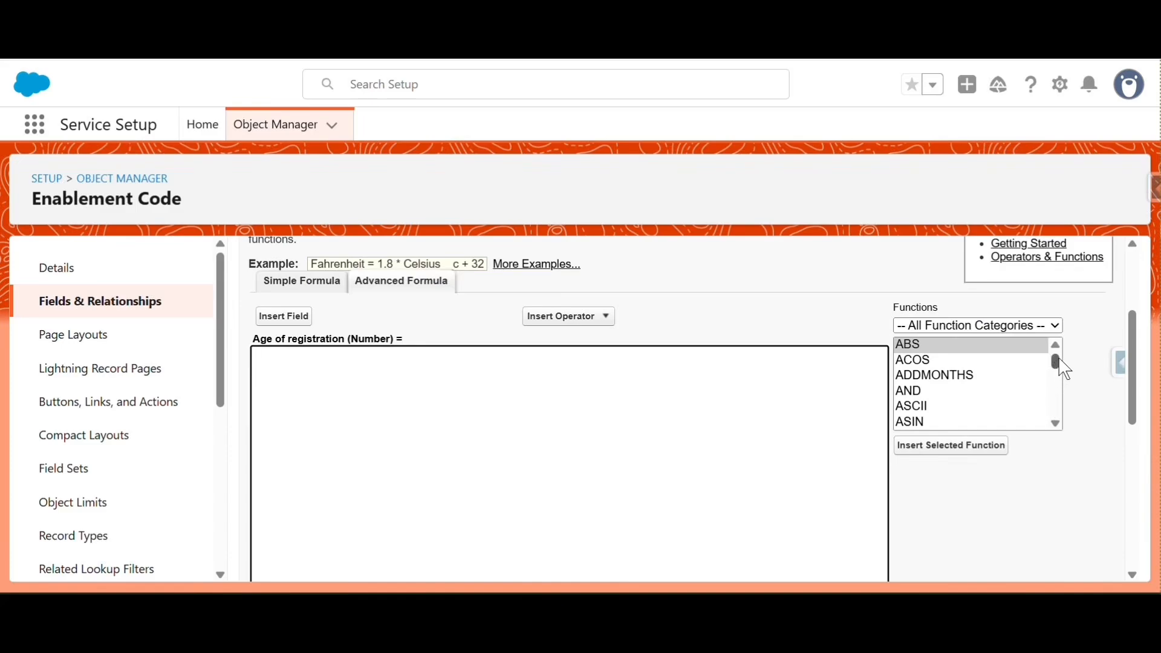
pyautogui.moveTo(1059, 359); pyautogui.dragTo(1055, 396)
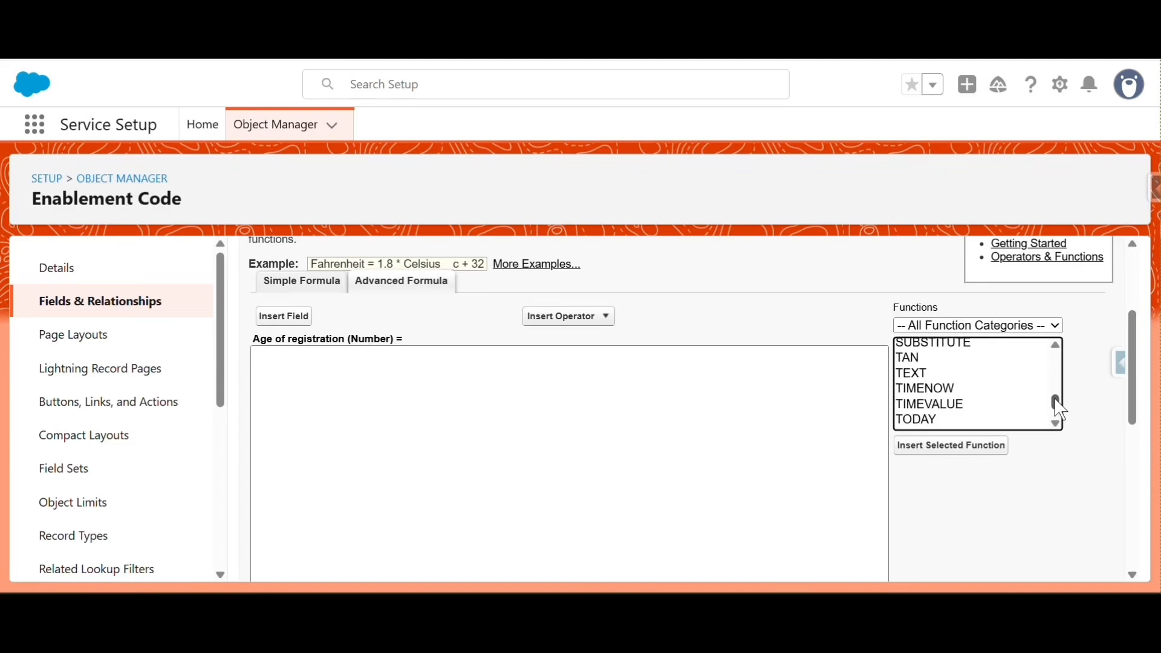
pyautogui.click(926, 419)
pyautogui.click(962, 452)
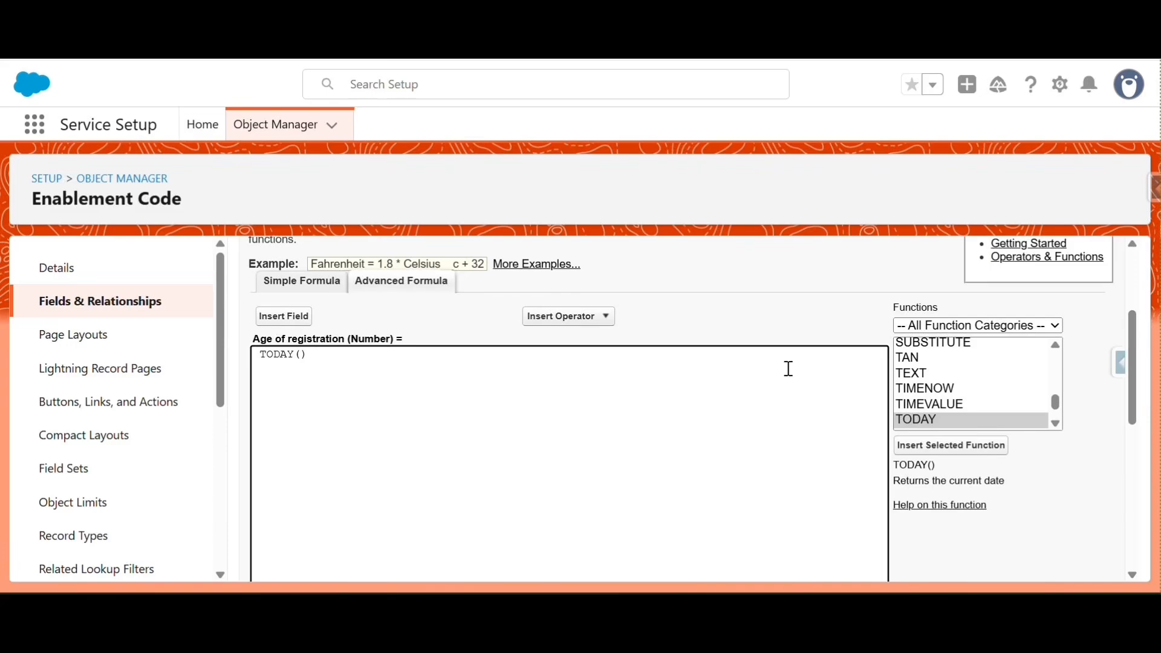
# Extend the formula with a Subtract operator and the Enablement Code's Registeration Date field, giving TODAY() - Registeration_Date__c.
pyautogui.click(575, 318)
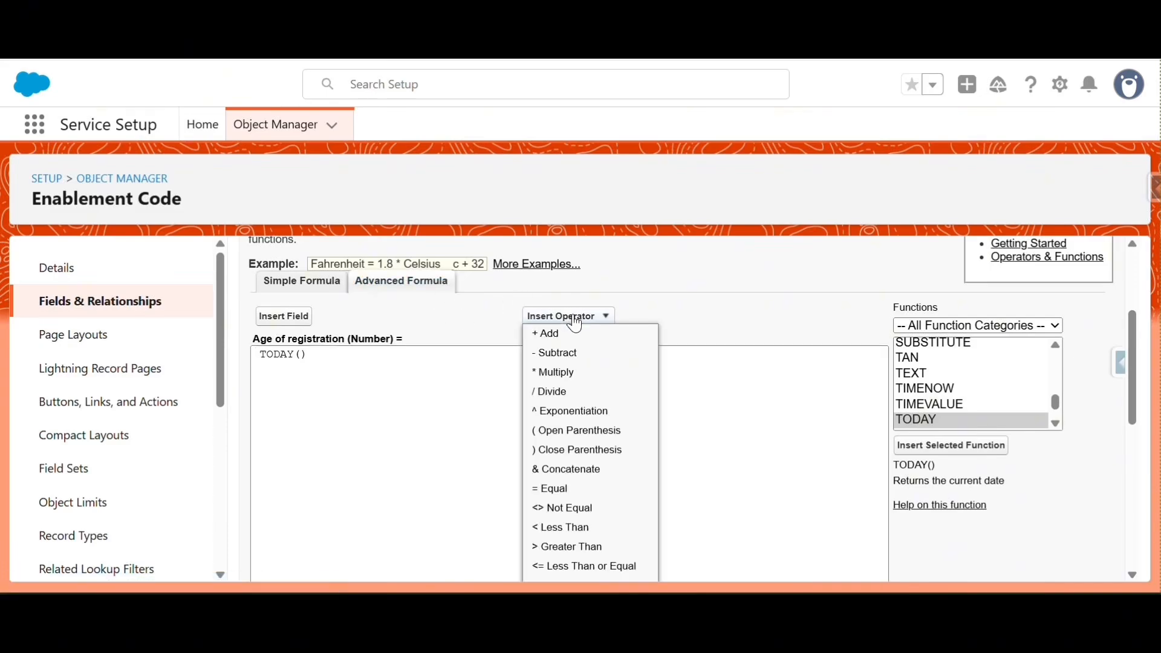
pyautogui.click(557, 355)
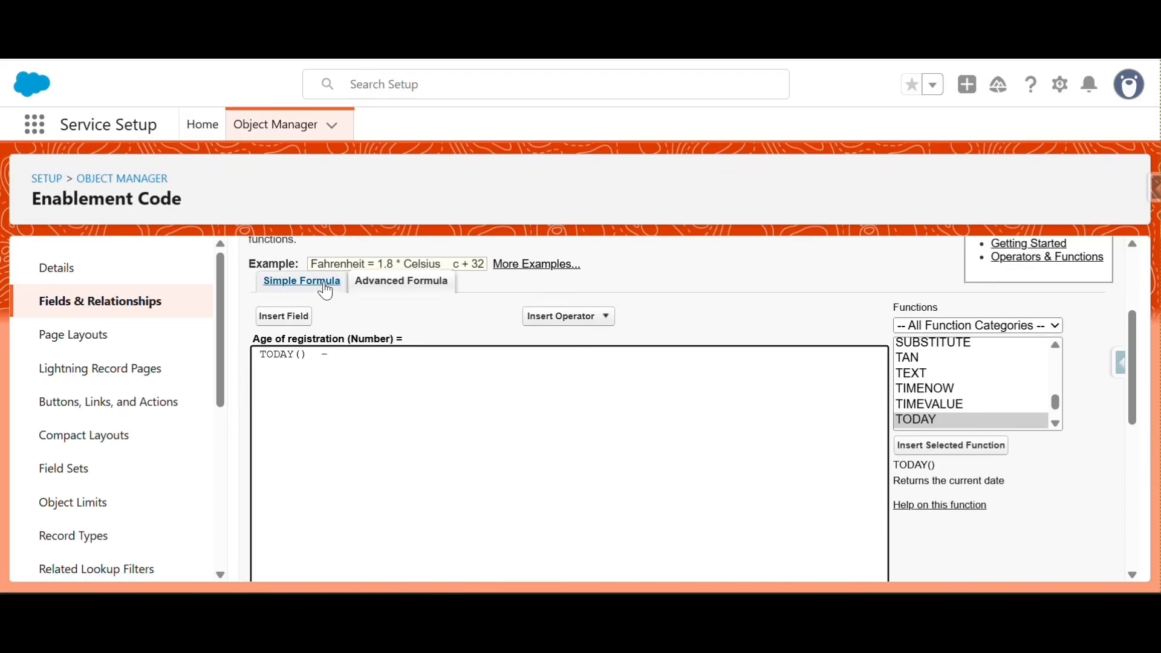
pyautogui.click(305, 315)
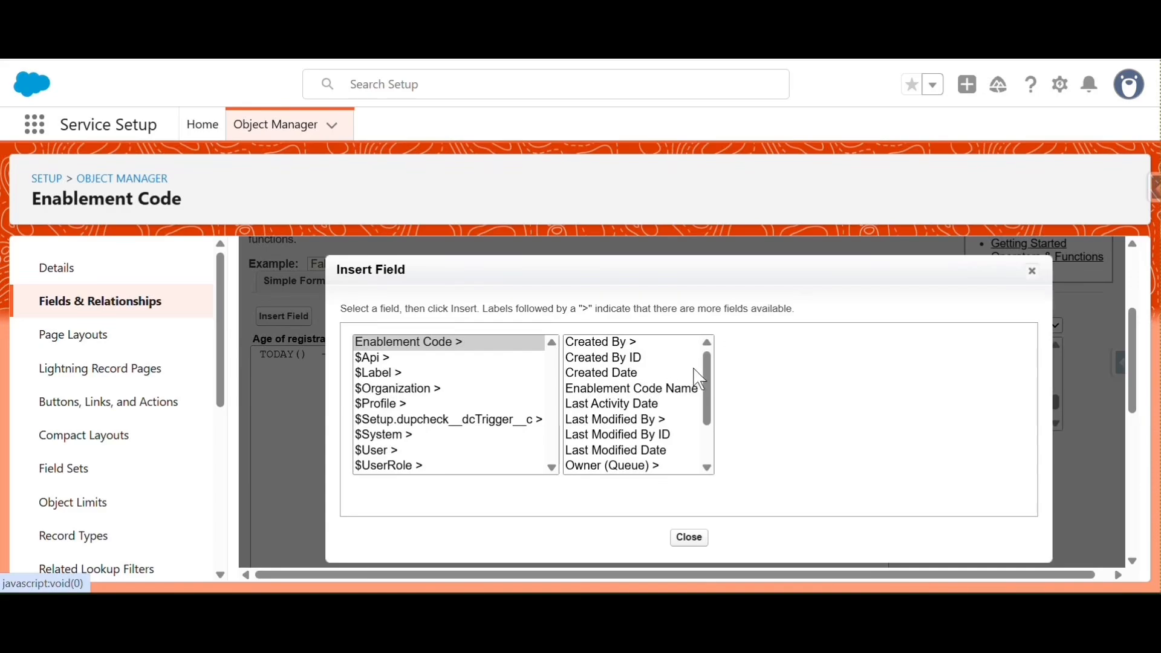
pyautogui.moveTo(709, 388); pyautogui.dragTo(706, 455)
pyautogui.click(655, 465)
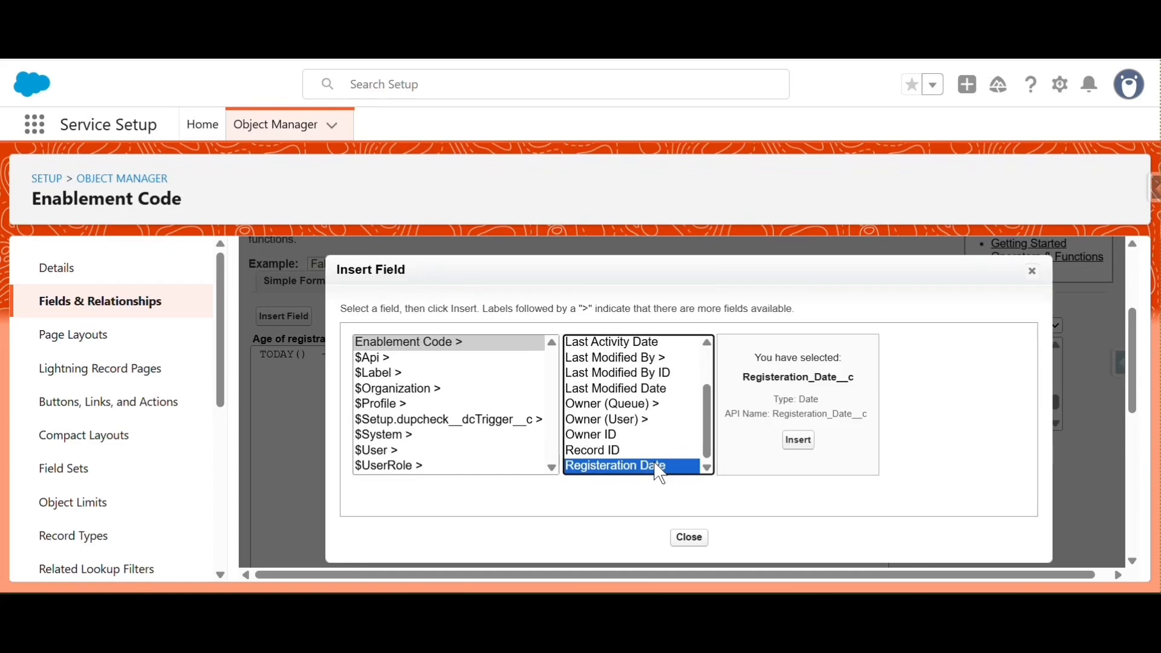
pyautogui.click(810, 447)
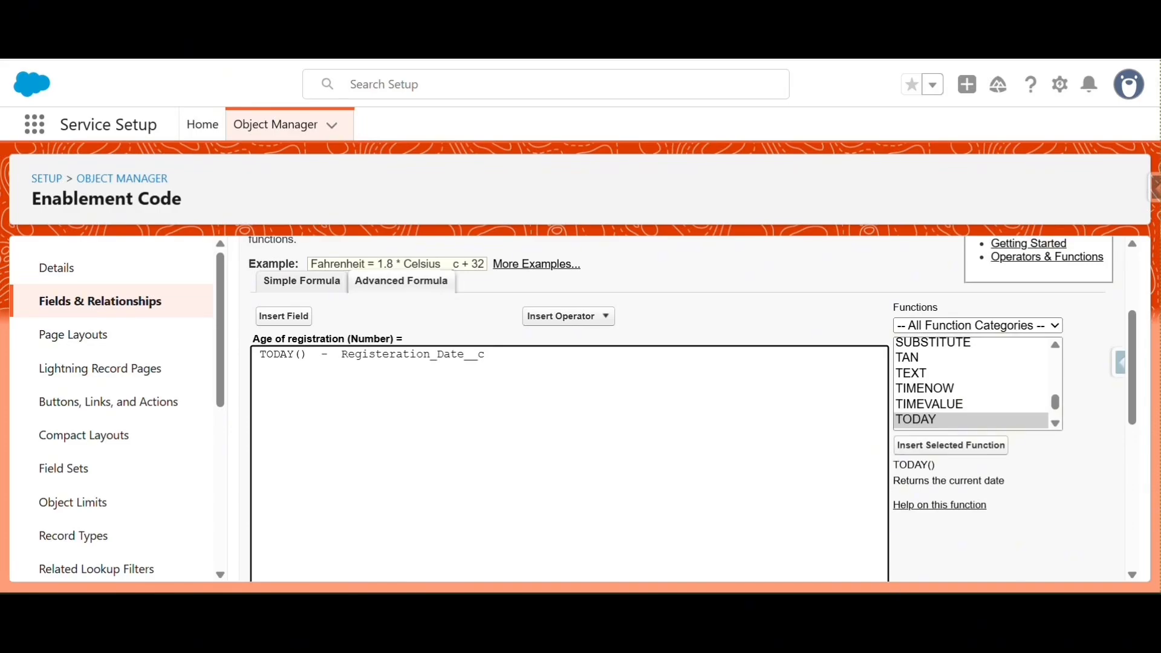
# Check the formula's syntax and continue to field-level security, with blank fields treated as zeroes.
pyautogui.scroll(-3, 1135, 573)
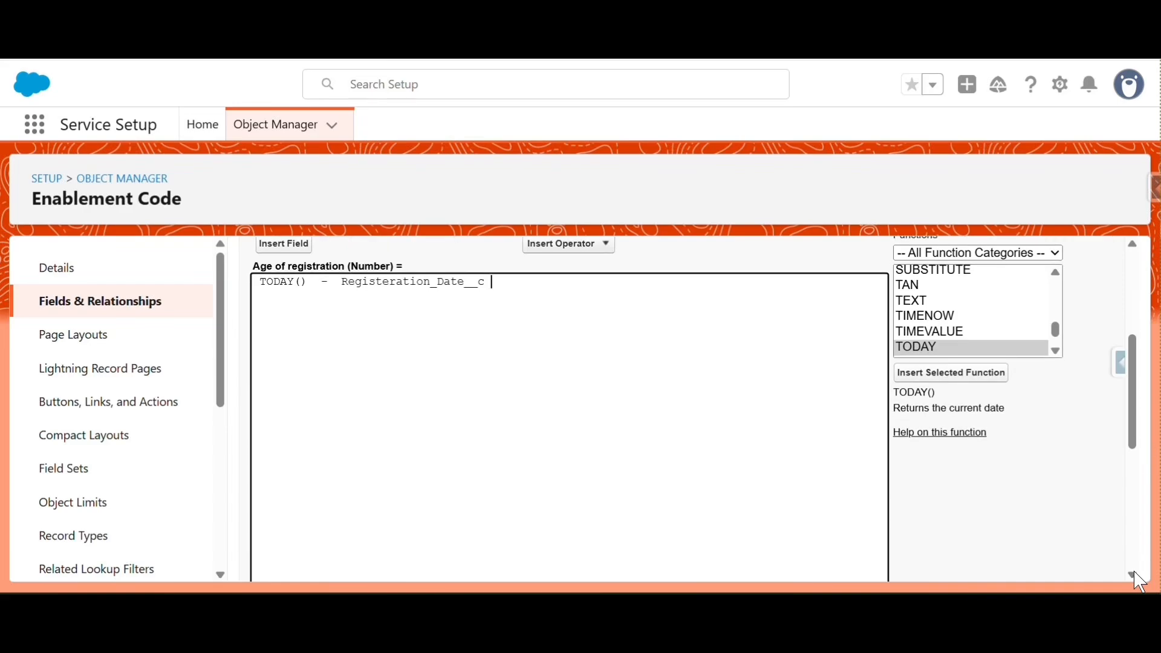
pyautogui.scroll(-10, 1135, 577)
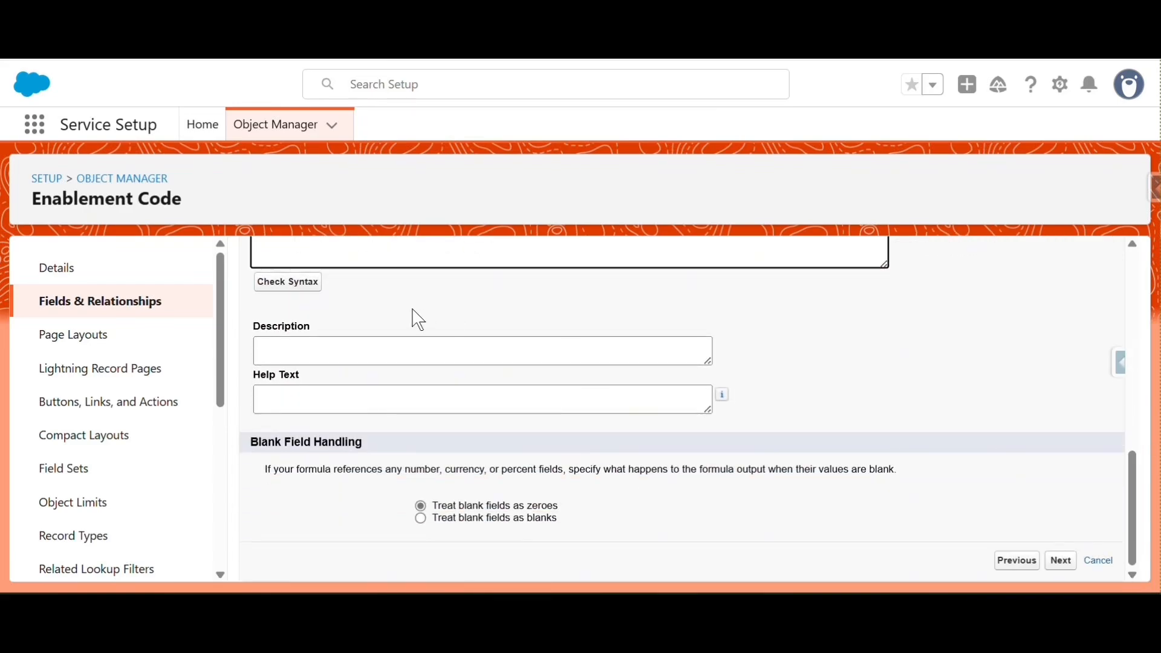
pyautogui.click(311, 295)
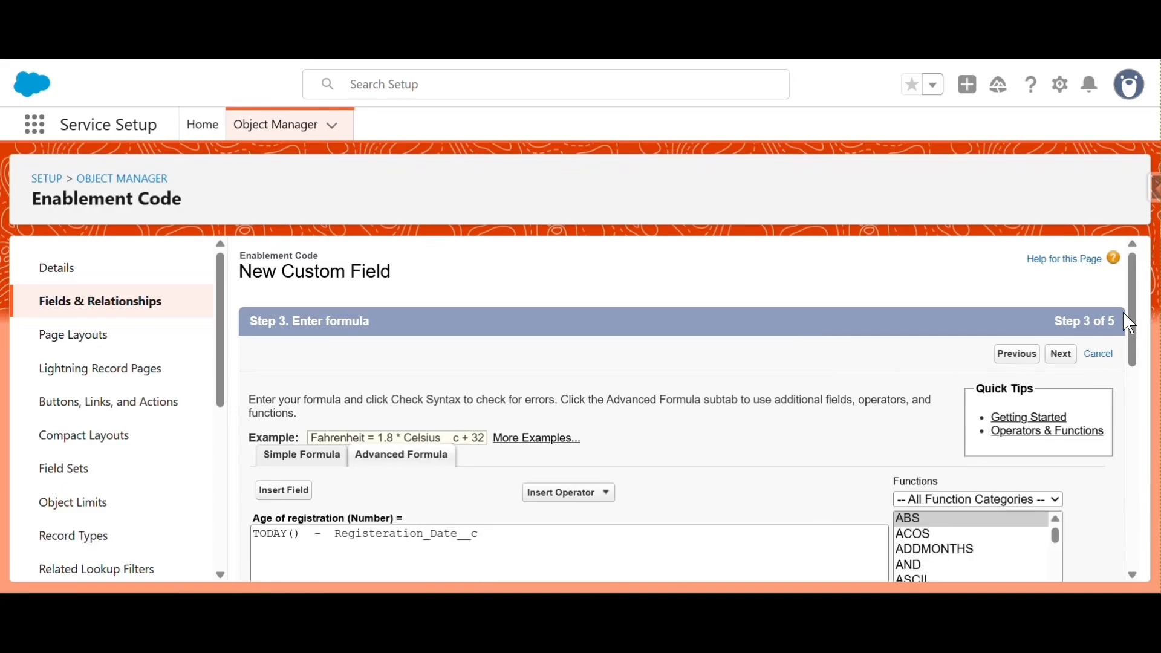
pyautogui.moveTo(1132, 301); pyautogui.dragTo(1156, 464)
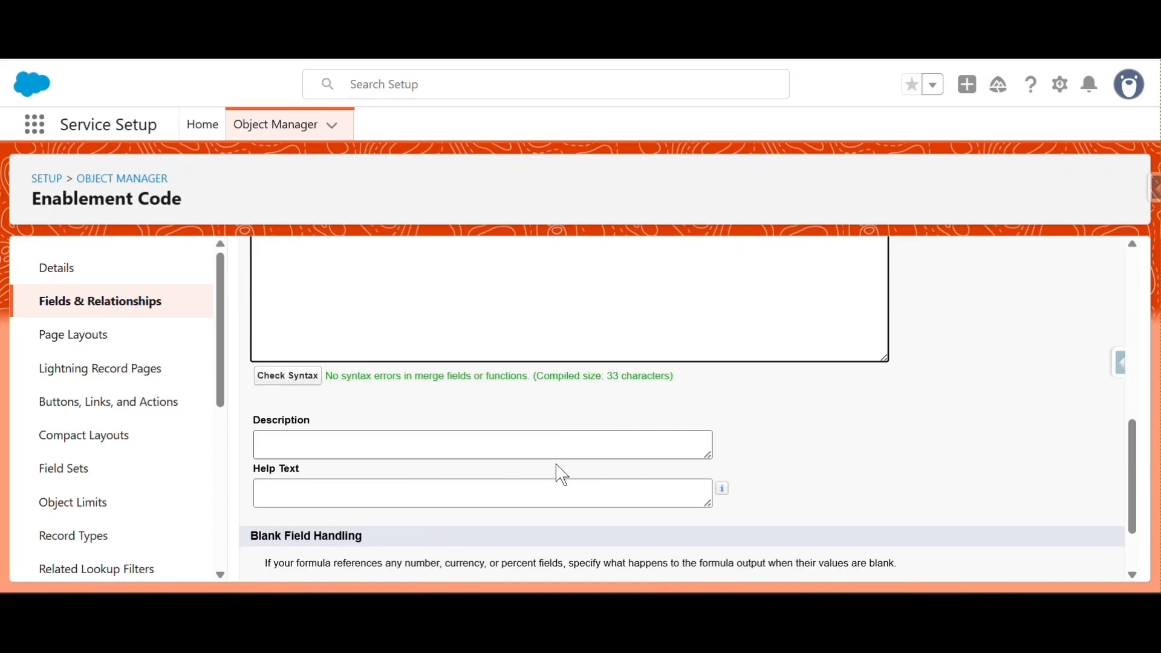
pyautogui.moveTo(1141, 466); pyautogui.dragTo(1142, 520)
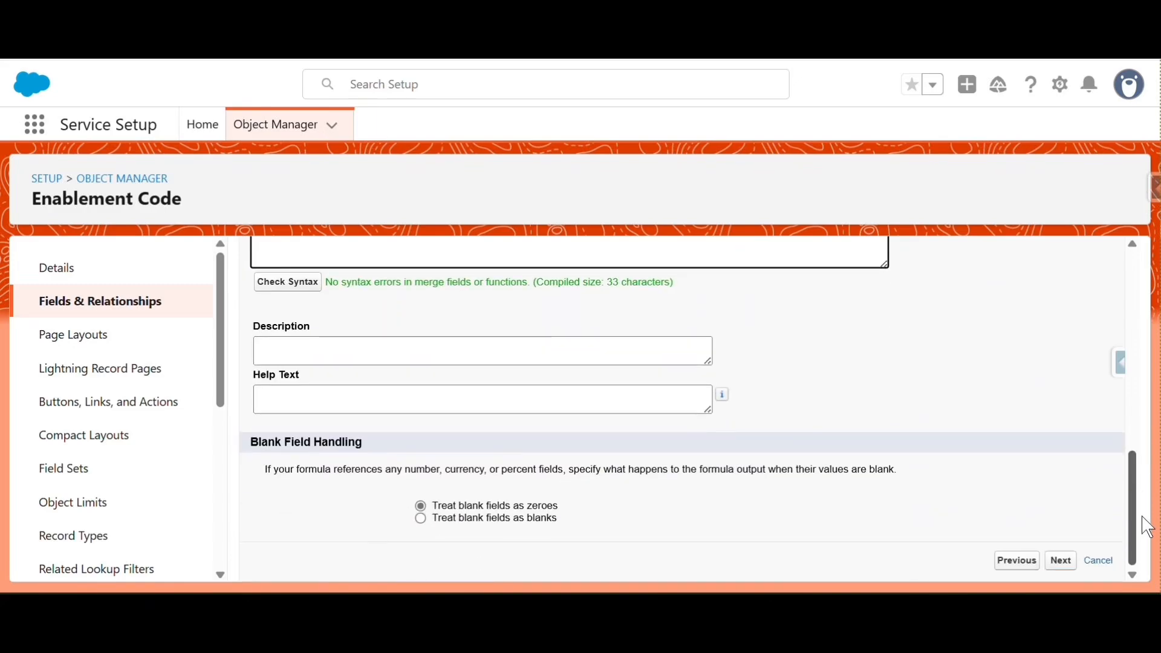
pyautogui.click(1062, 568)
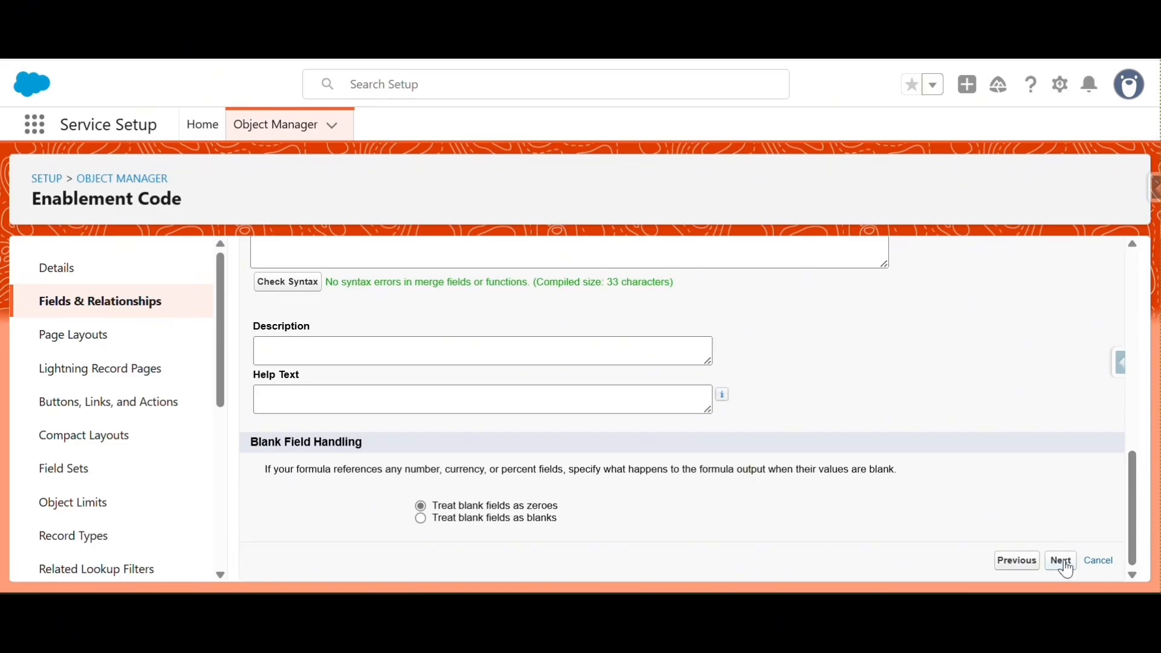
# Accept the default field-level security and the Enablement Code Layout, and save the Age of registration field.
pyautogui.moveTo(1136, 305); pyautogui.dragTo(1143, 266)
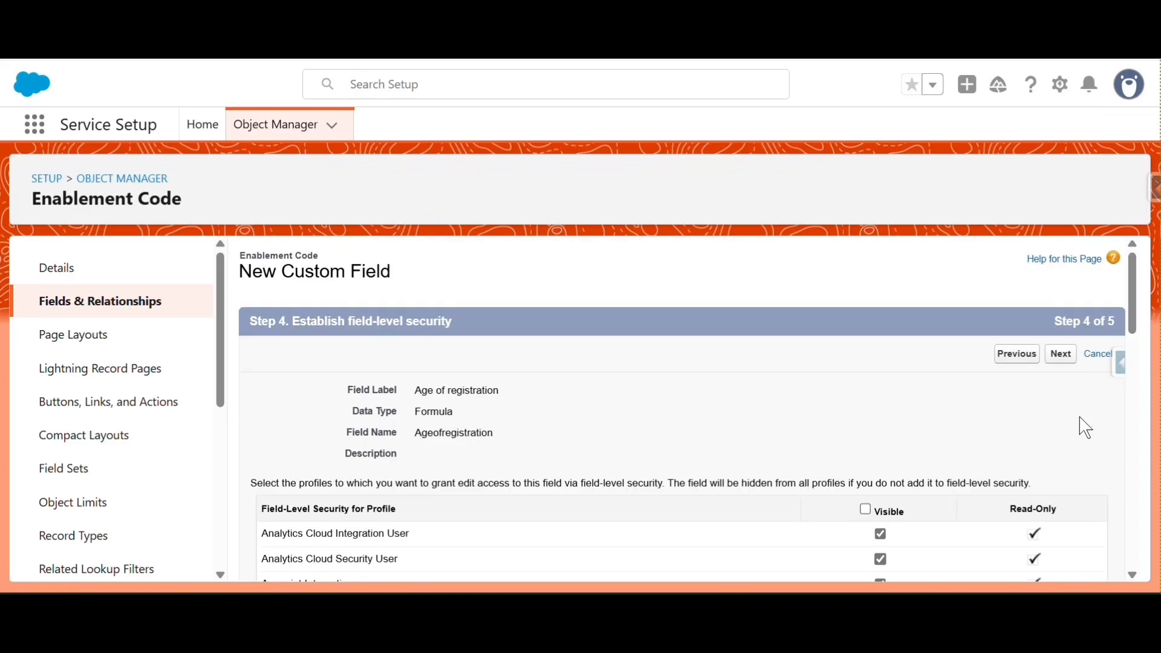
pyautogui.scroll(-10, 1100, 381)
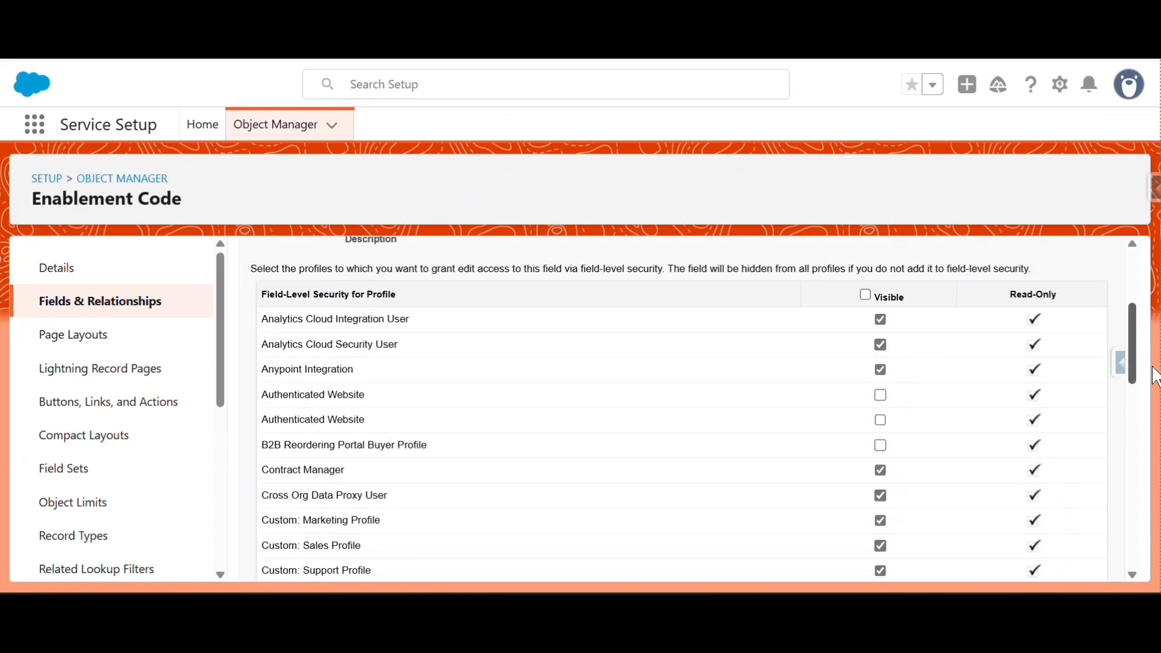
pyautogui.scroll(-3, 683, 409)
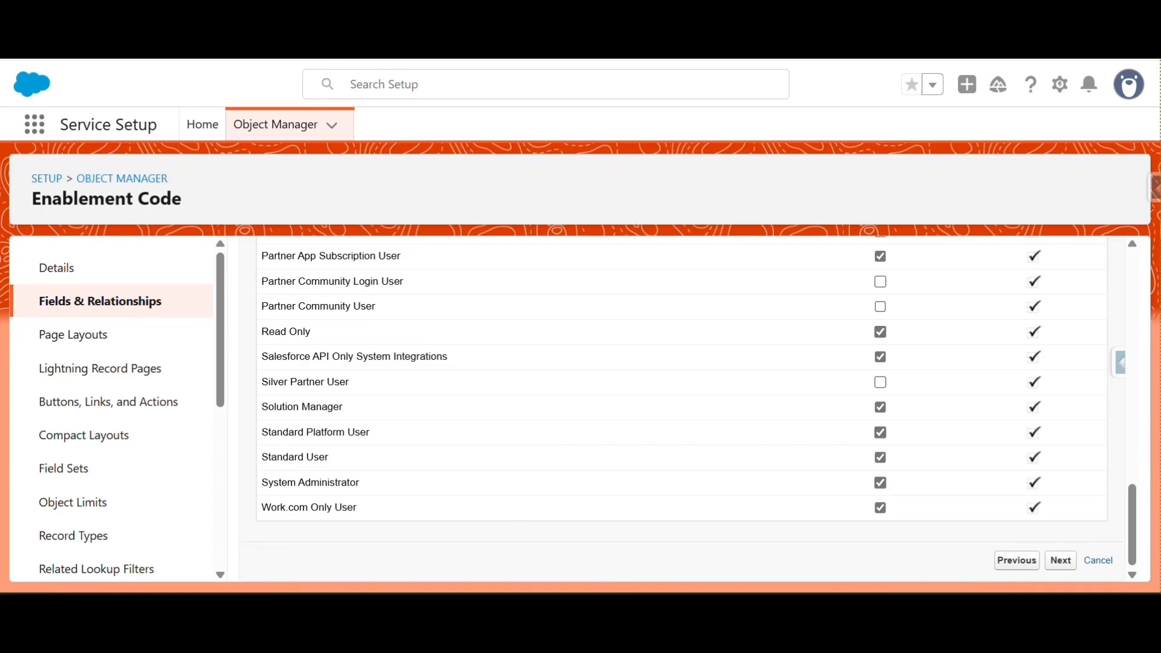
pyautogui.click(1060, 561)
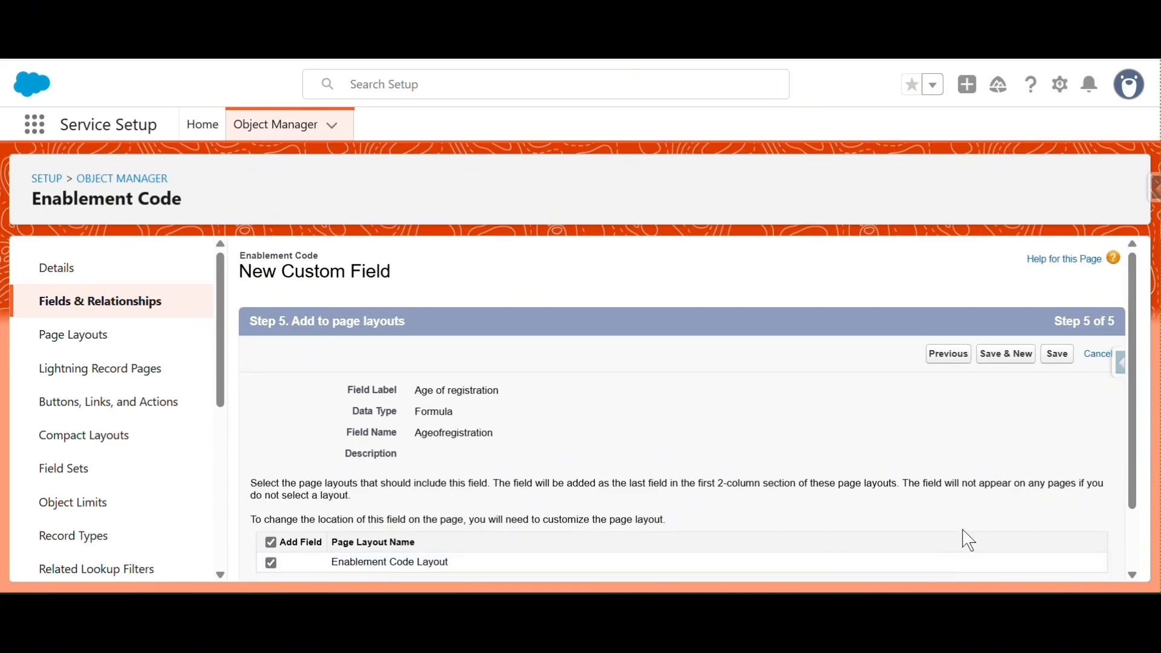
pyautogui.click(1053, 361)
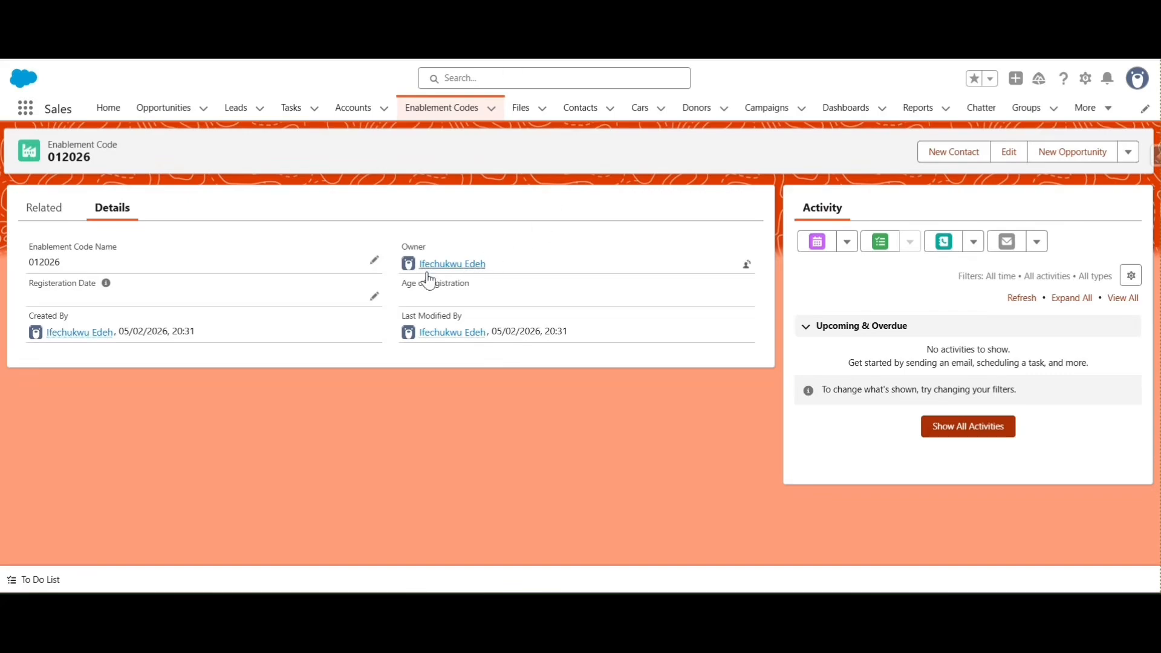
# Set the Registeration Date of the open Enablement Code record to 06/02/2026 and save the record.
pyautogui.moveTo(107, 290)
pyautogui.click(374, 297)
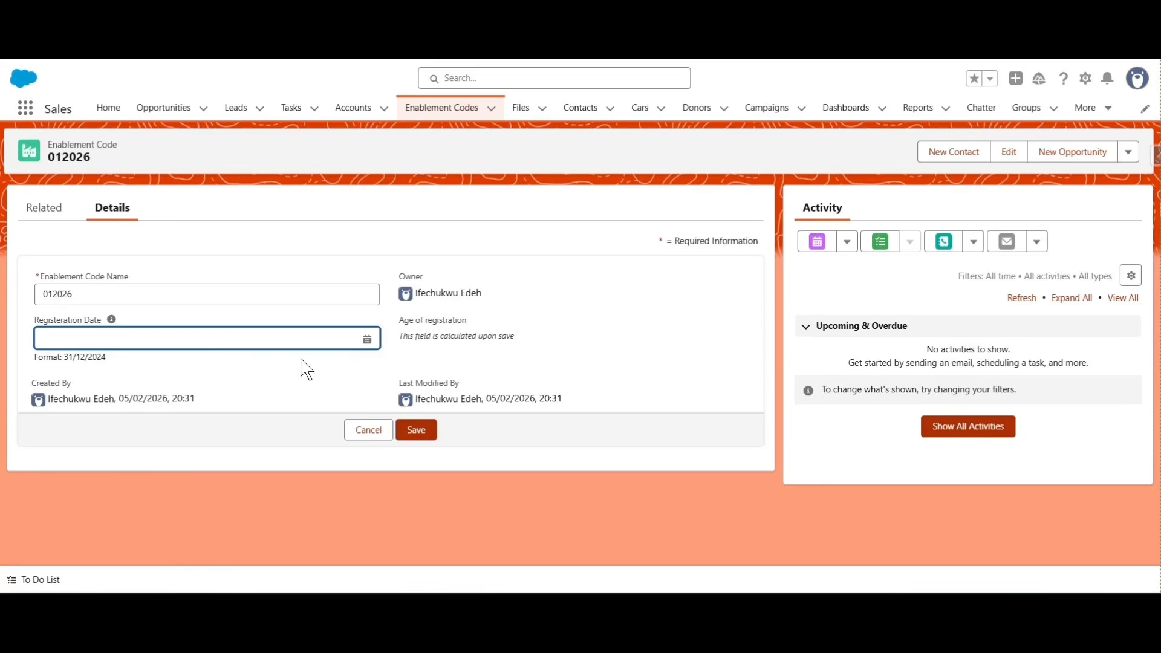
pyautogui.click(368, 339)
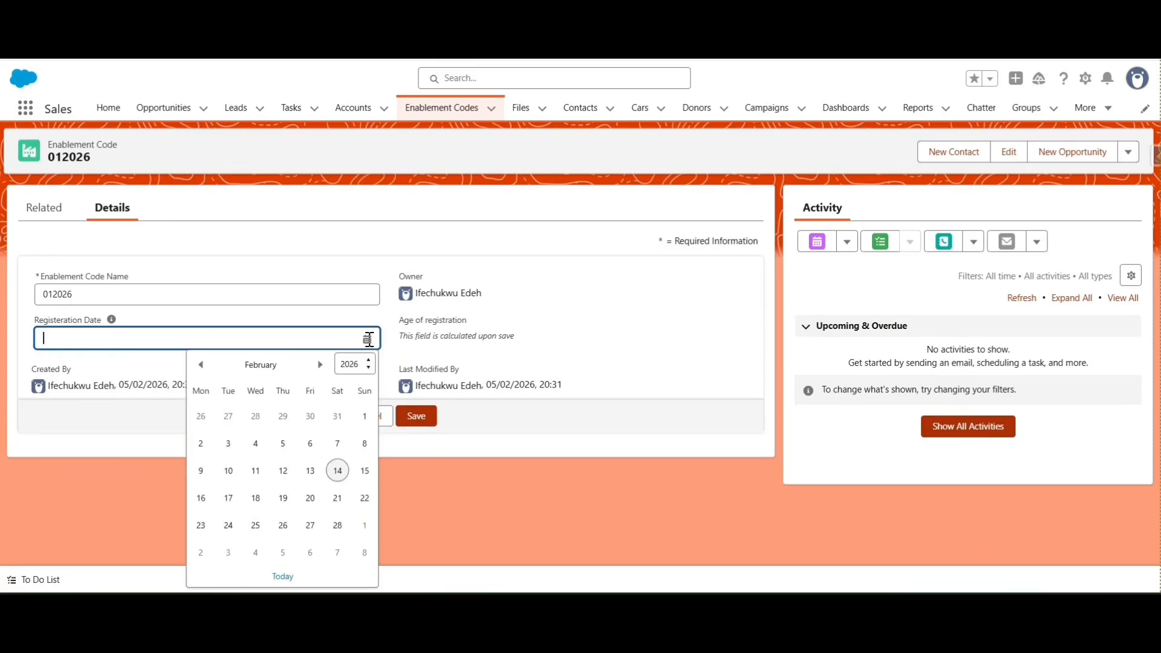
pyautogui.click(311, 444)
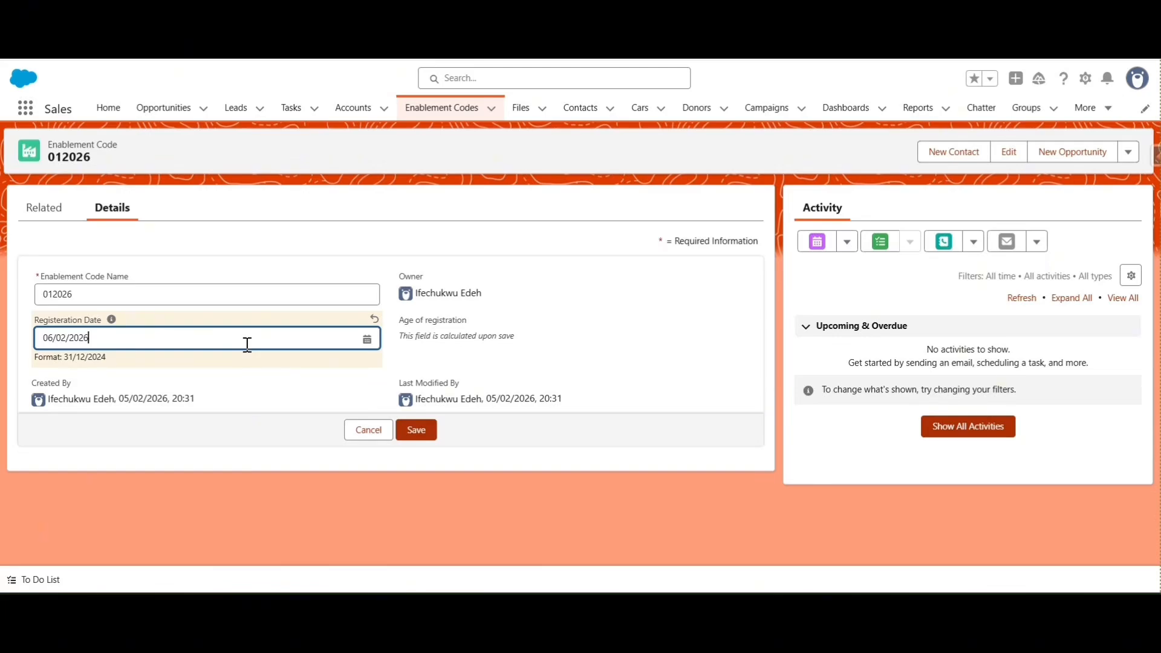
pyautogui.click(416, 430)
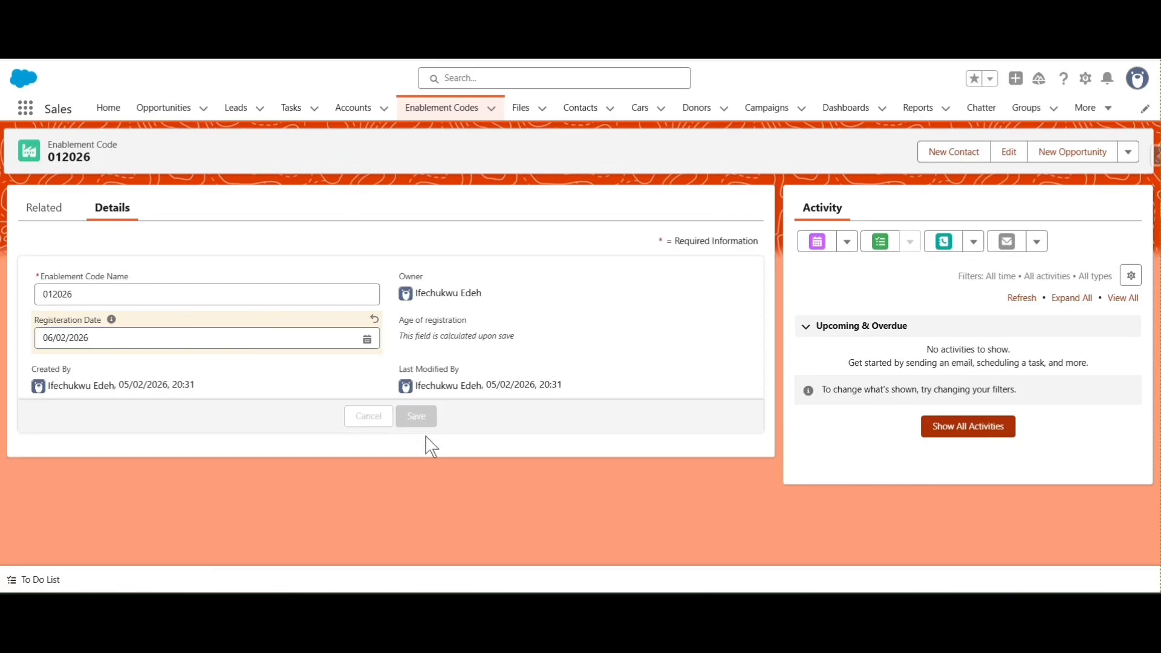